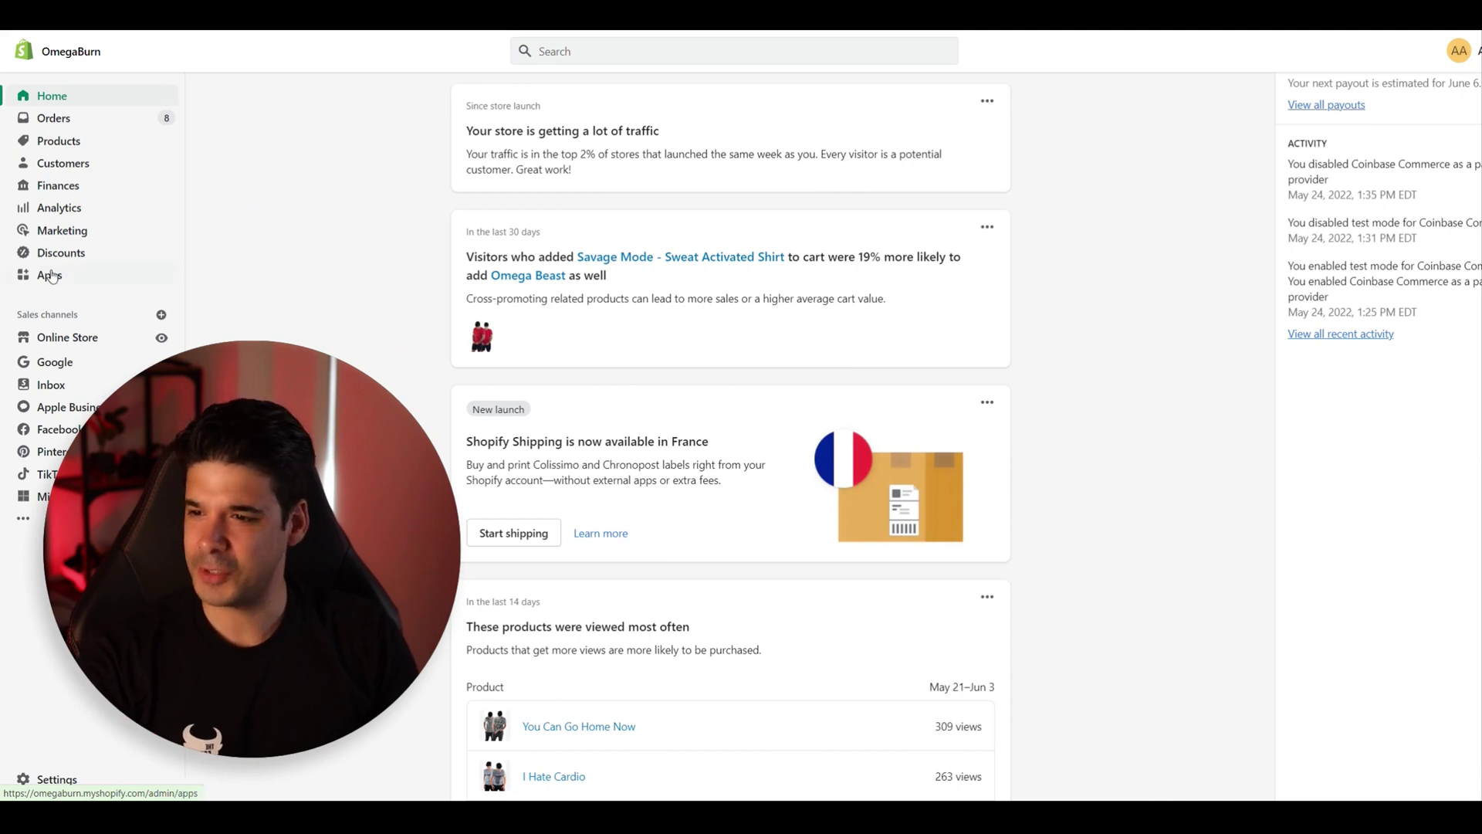
Step: Open the installed apps list in Shopify admin, then head to the Shopify App Store
click(50, 277)
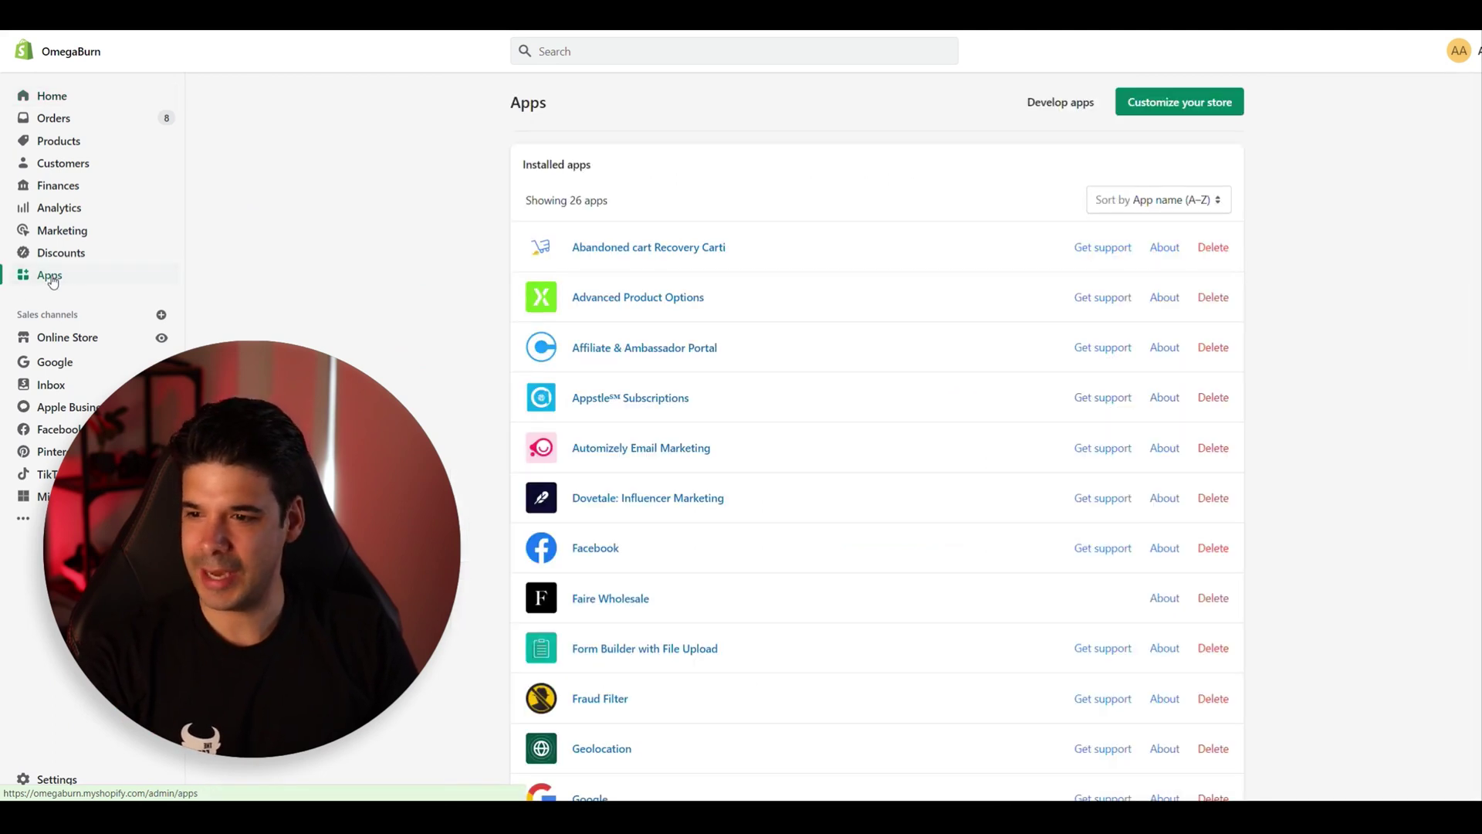
click(1170, 109)
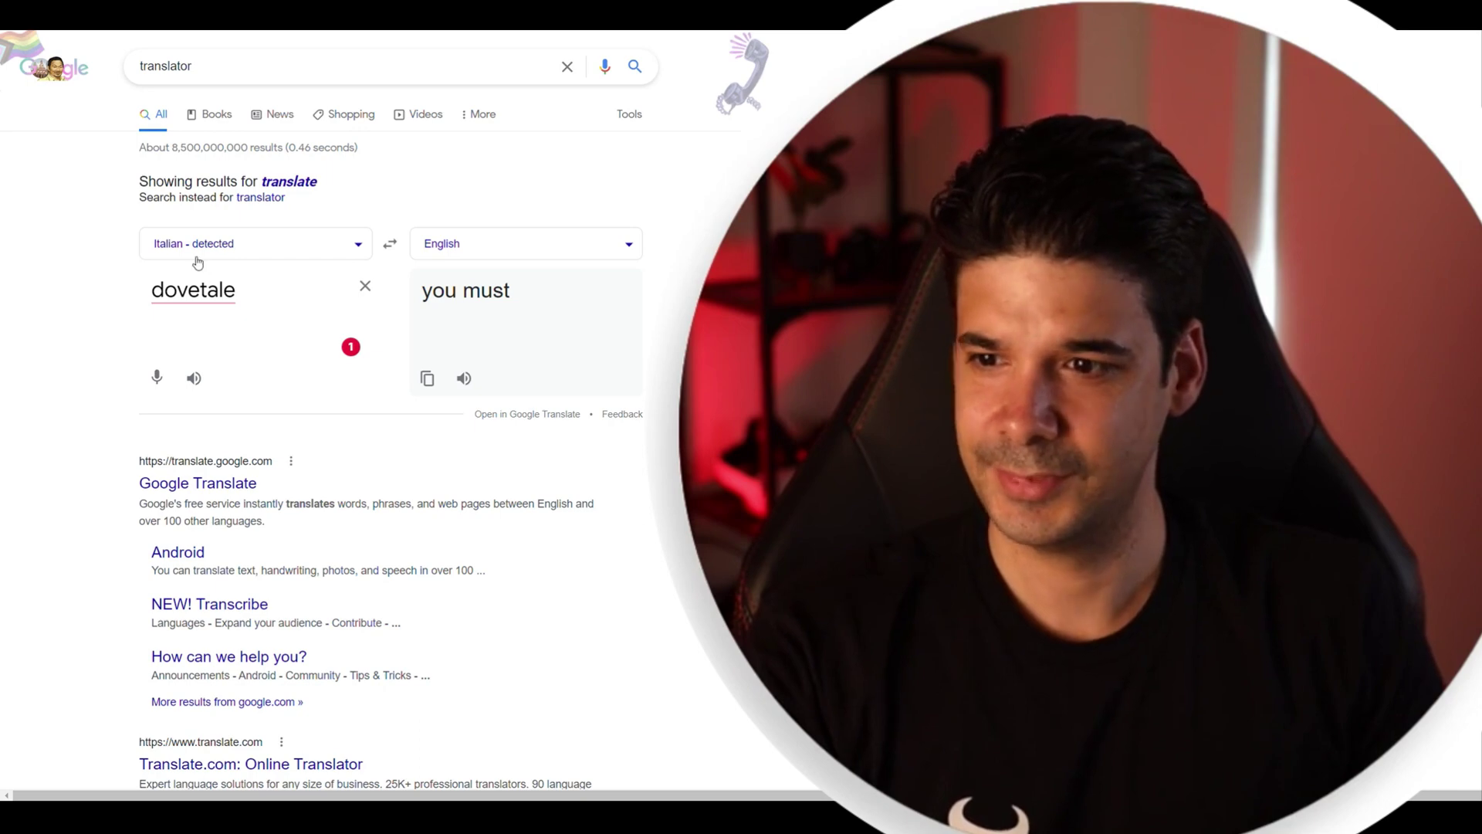
Step: Set the Google translator's source language to English for the word 'dovetale'
click(272, 258)
text(eng)
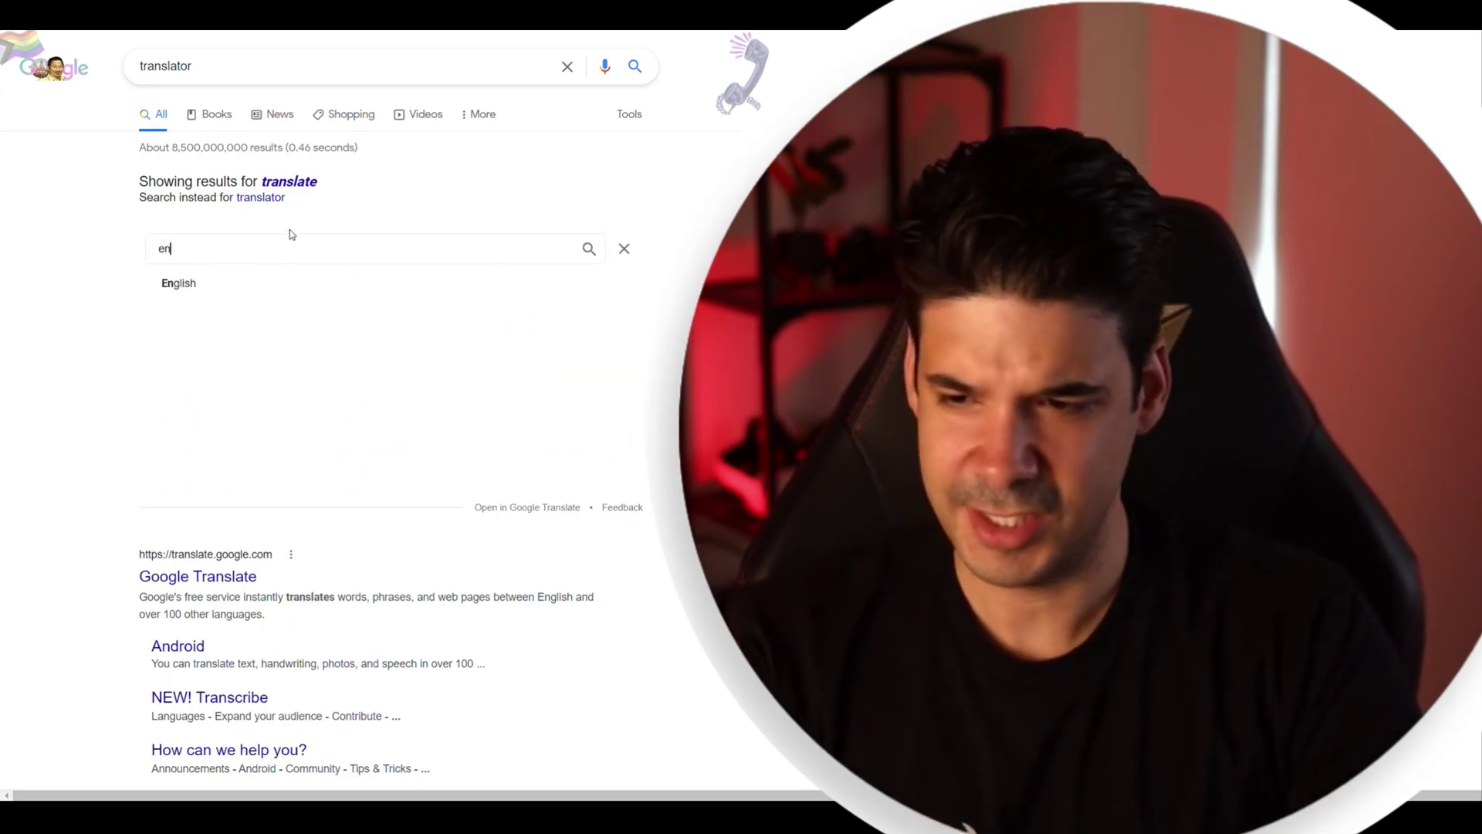
key(Return)
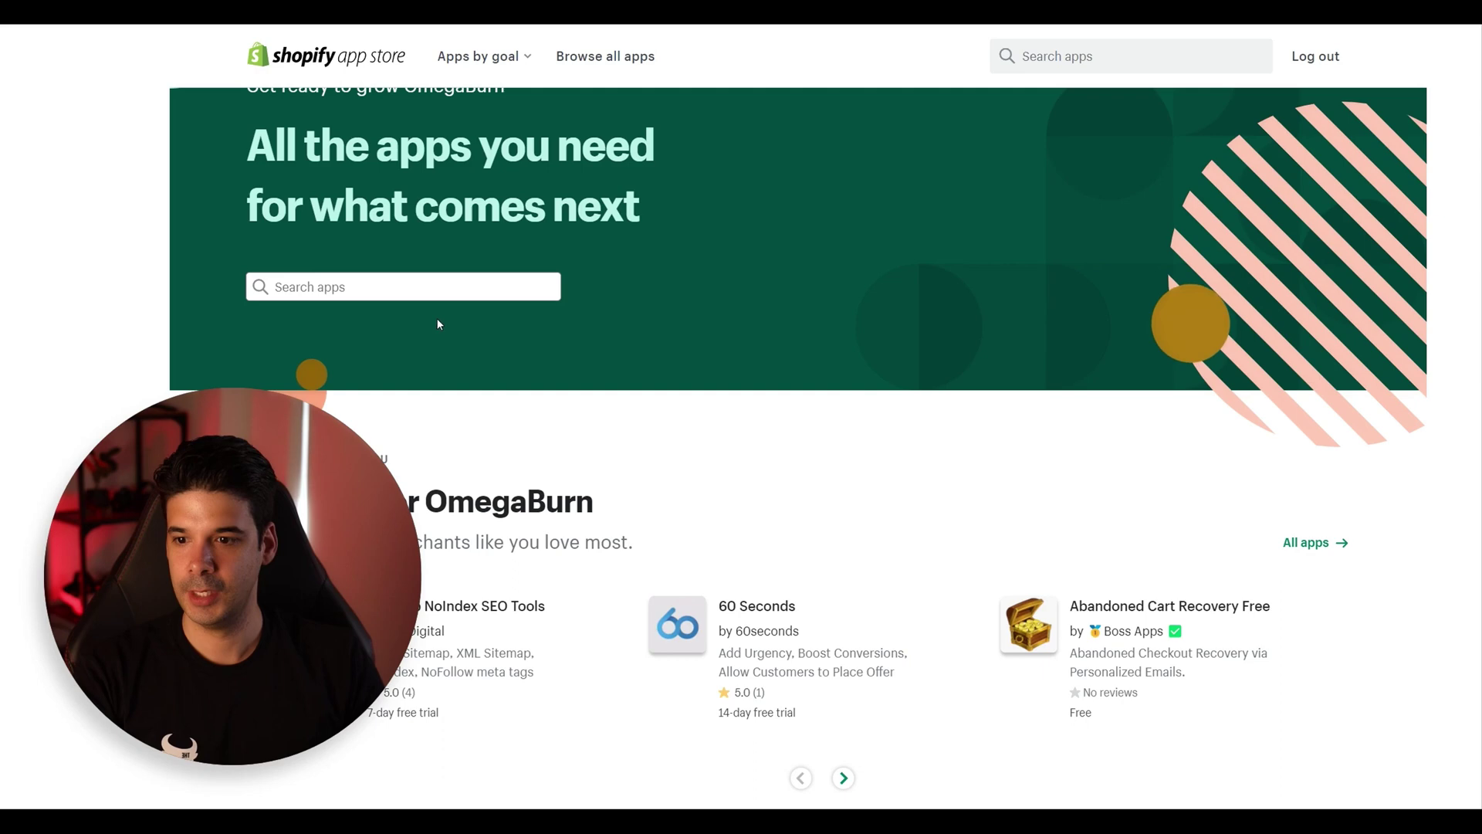
Step: Search the App Store for 'Dovetale' and open the Dovetale app listing
click(313, 282)
text(Do)
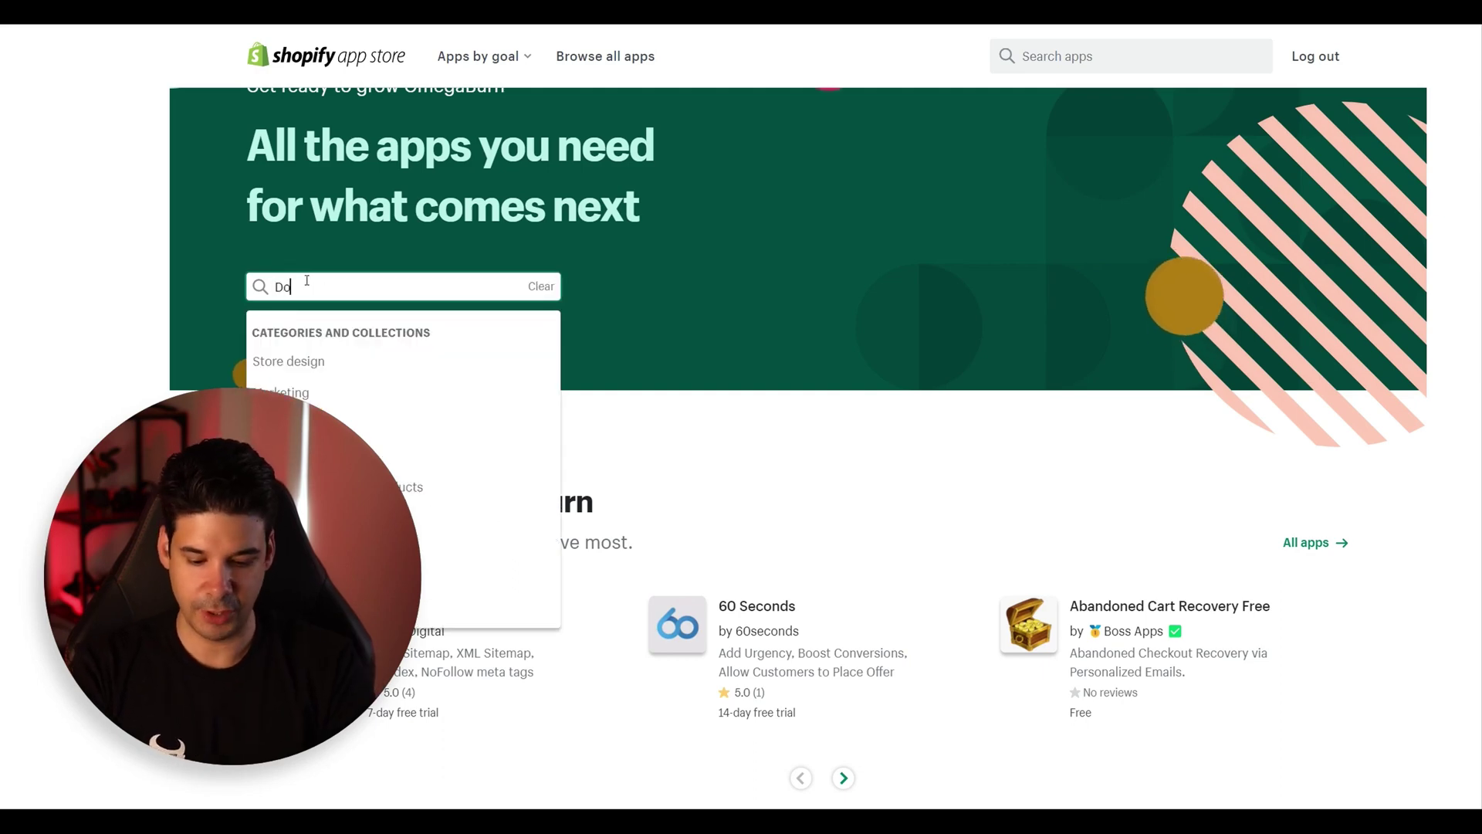
text(vetale)
click(337, 361)
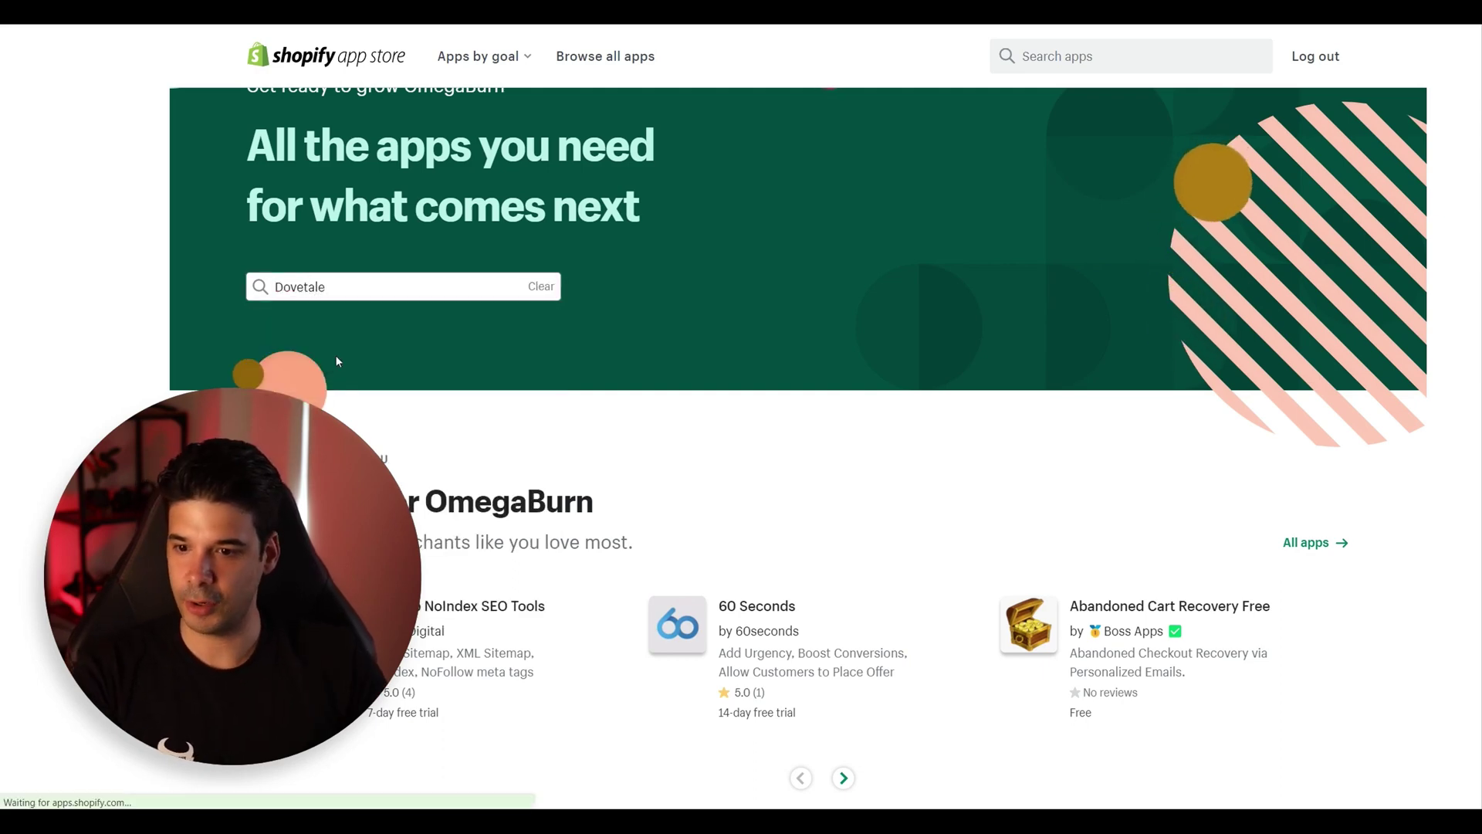
scroll(338, 254, down, 1)
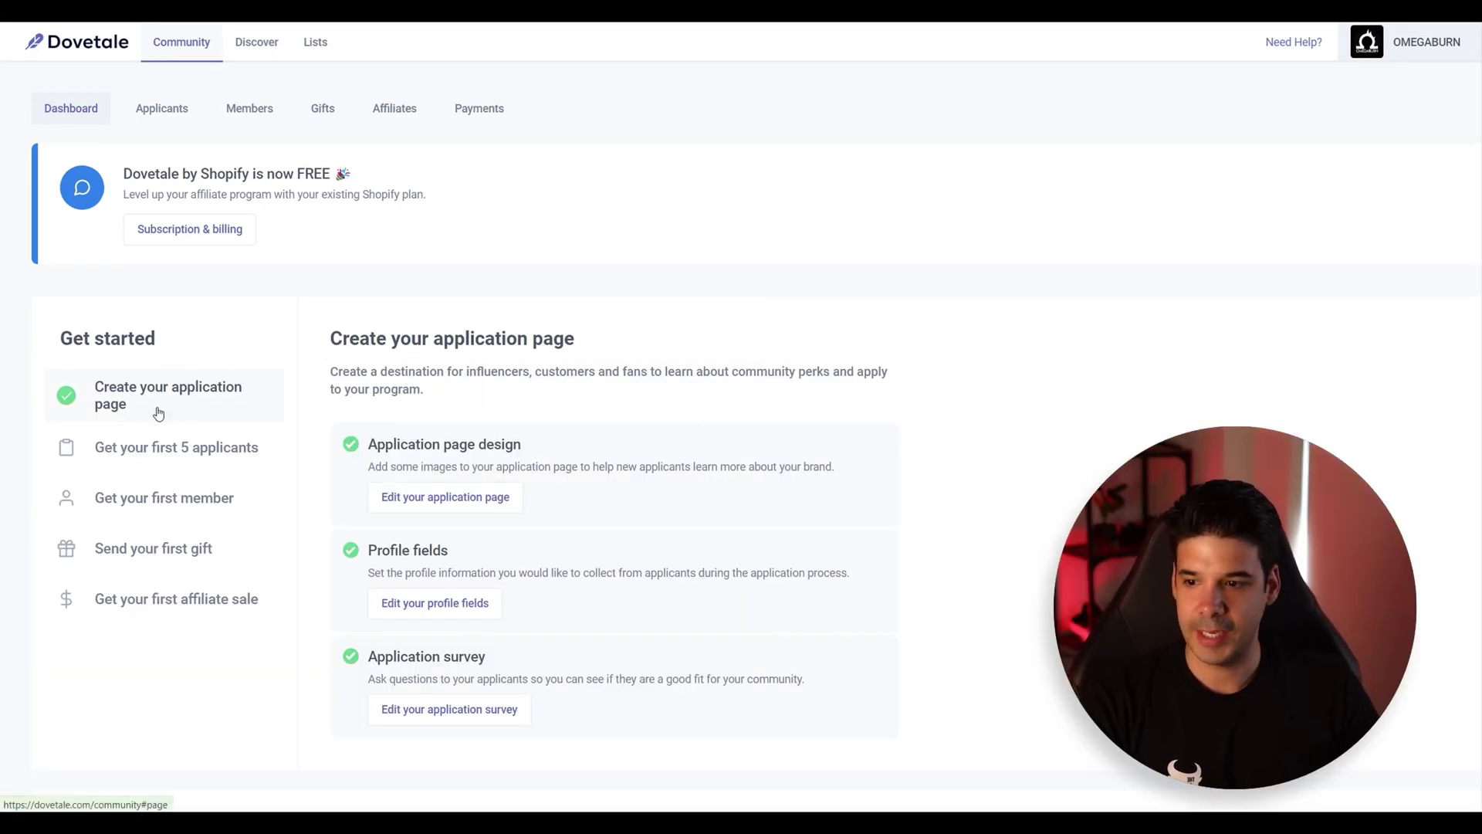
Step: Open the application page editor and adjust its design layout
click(438, 498)
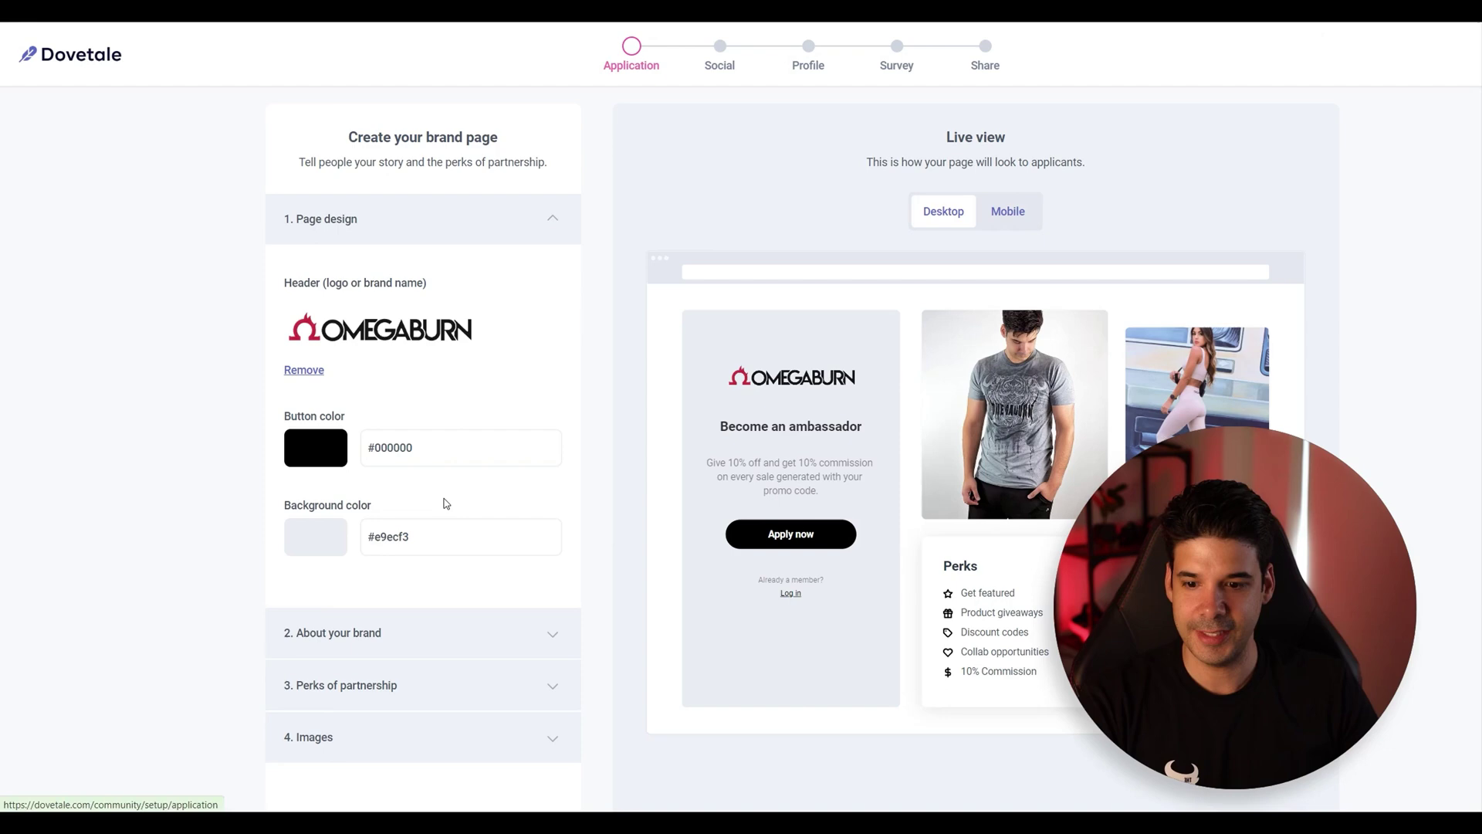
mouse_move(1150, 585)
mouse_down()
mouse_move(322, 539)
mouse_move(258, 574)
mouse_up()
mouse_move(418, 385)
mouse_down()
mouse_move(210, 522)
mouse_move(208, 579)
mouse_up()
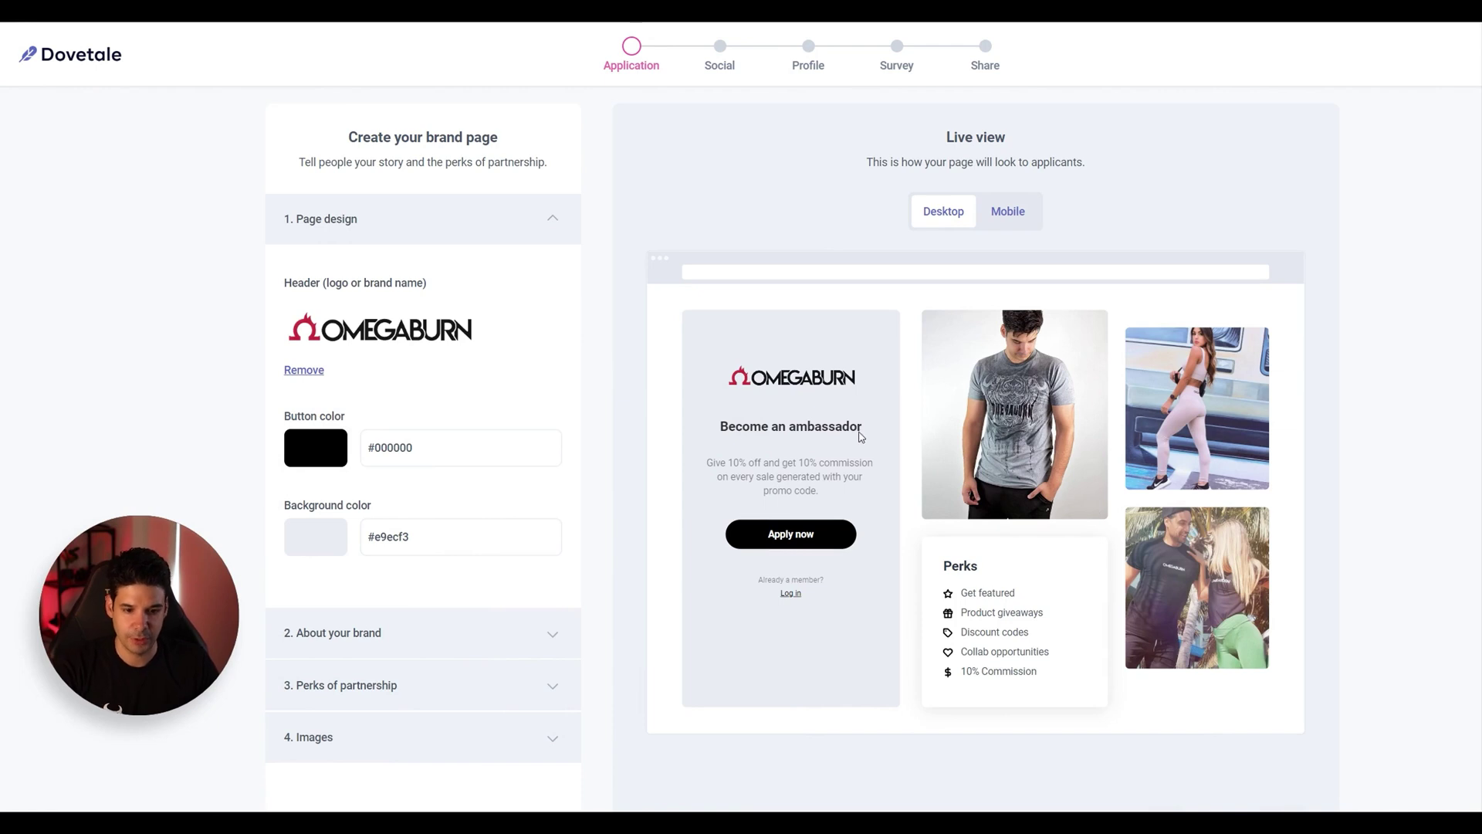
scroll(1094, 470, down, 1)
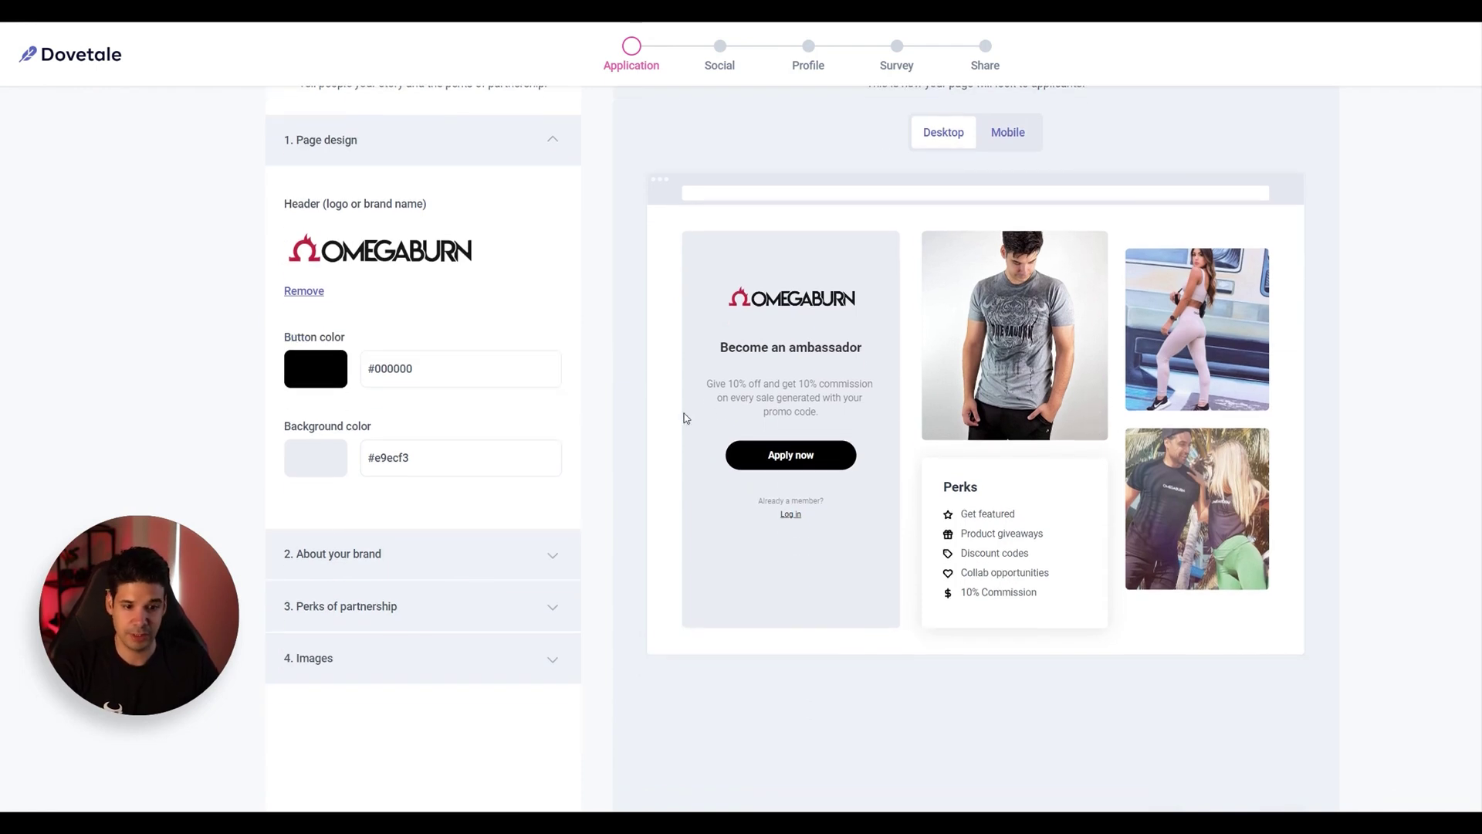
scroll(956, 361, down, 1)
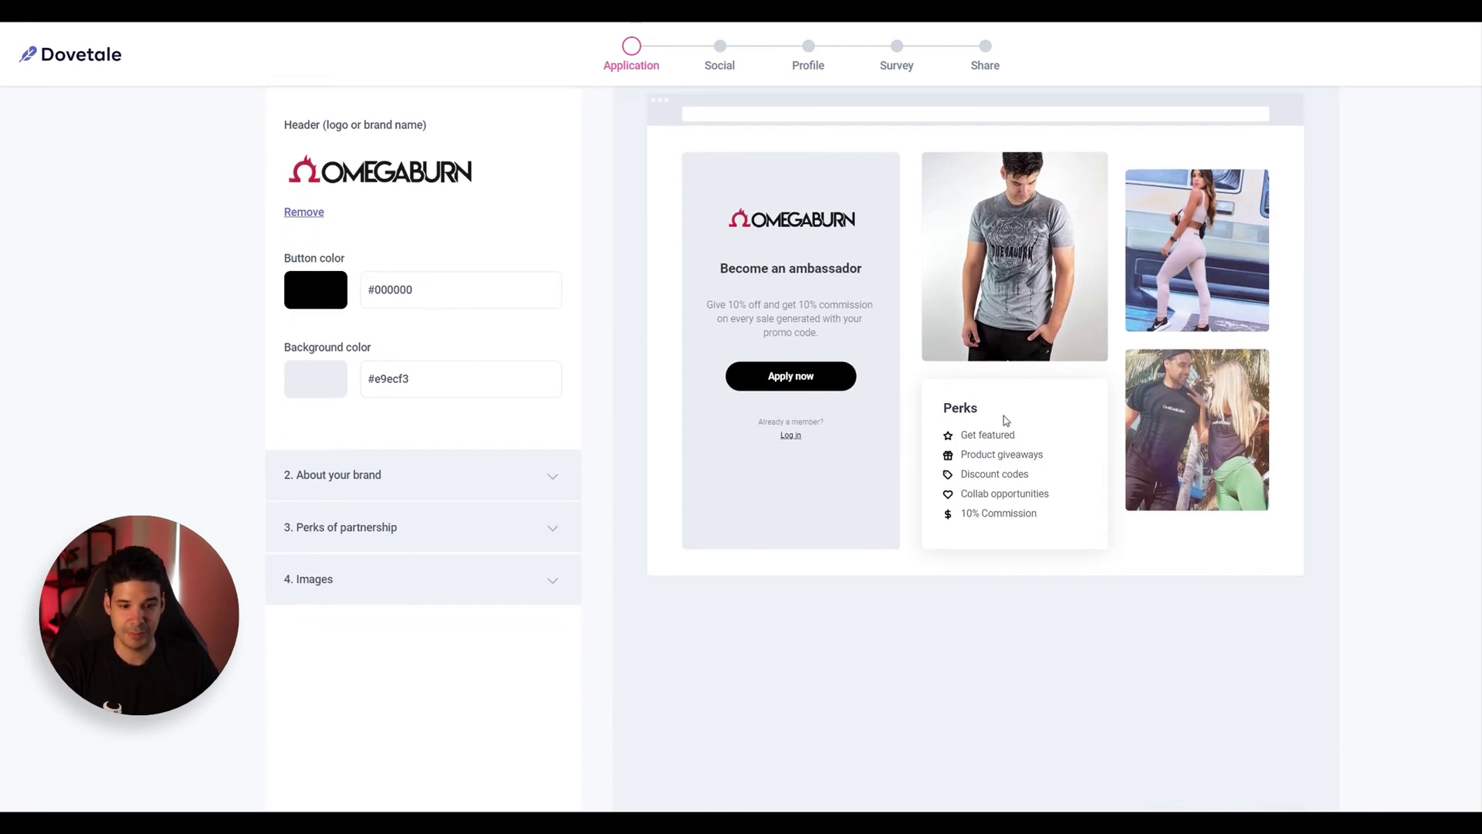
Step: Go through the About your brand, Perks of partnership and Images settings
click(494, 474)
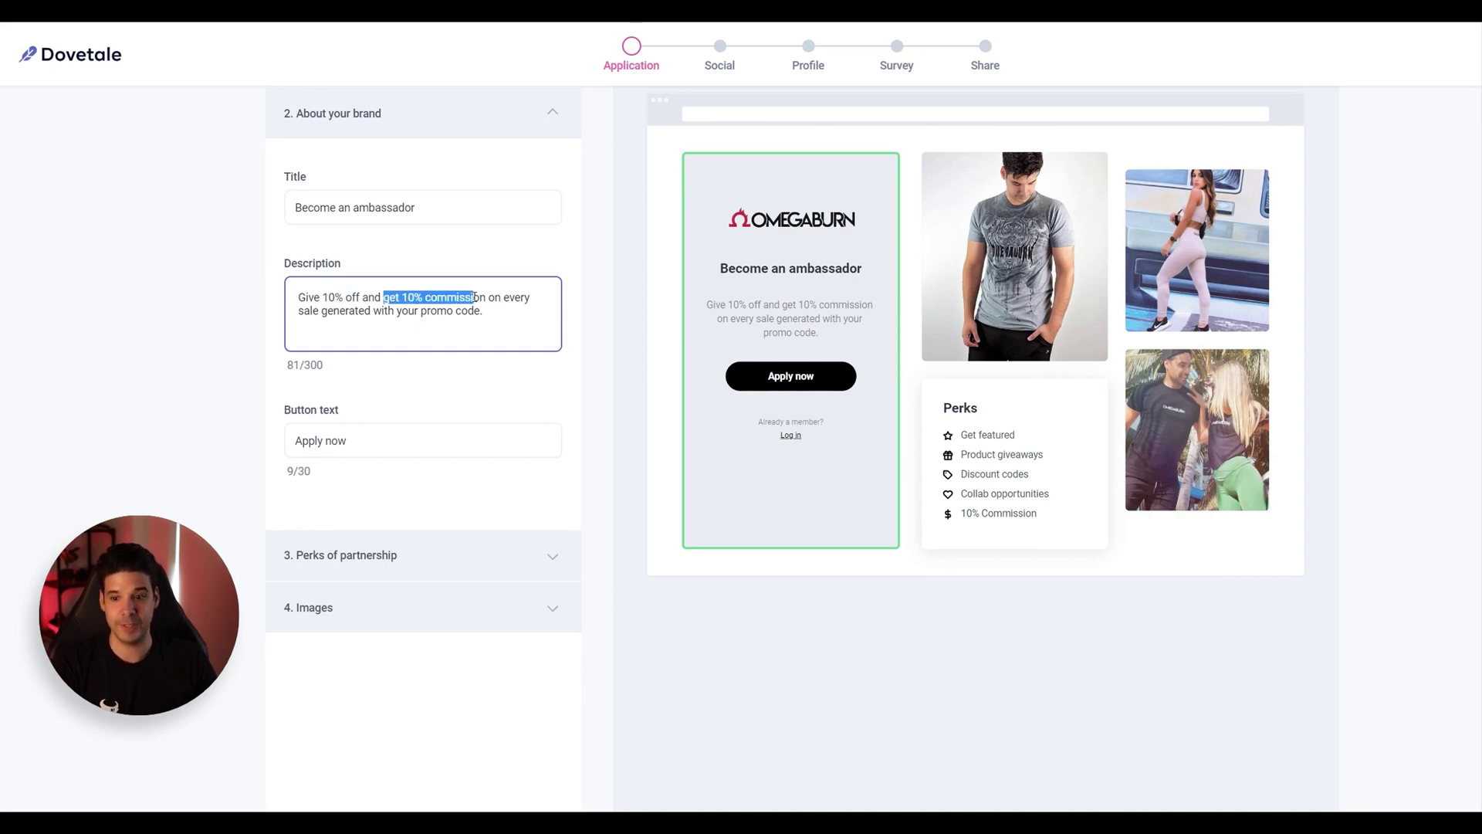
click(521, 555)
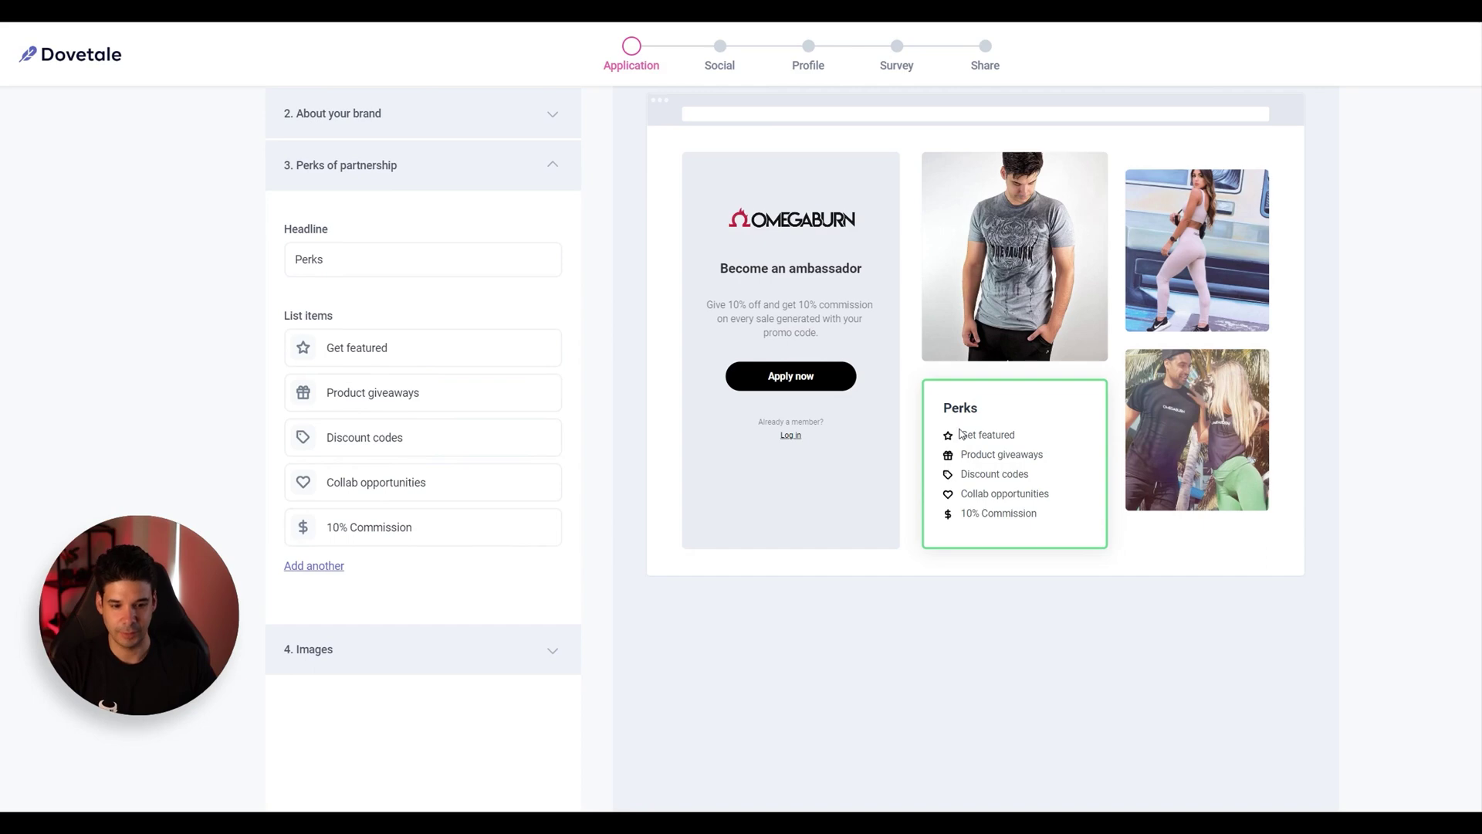
click(516, 649)
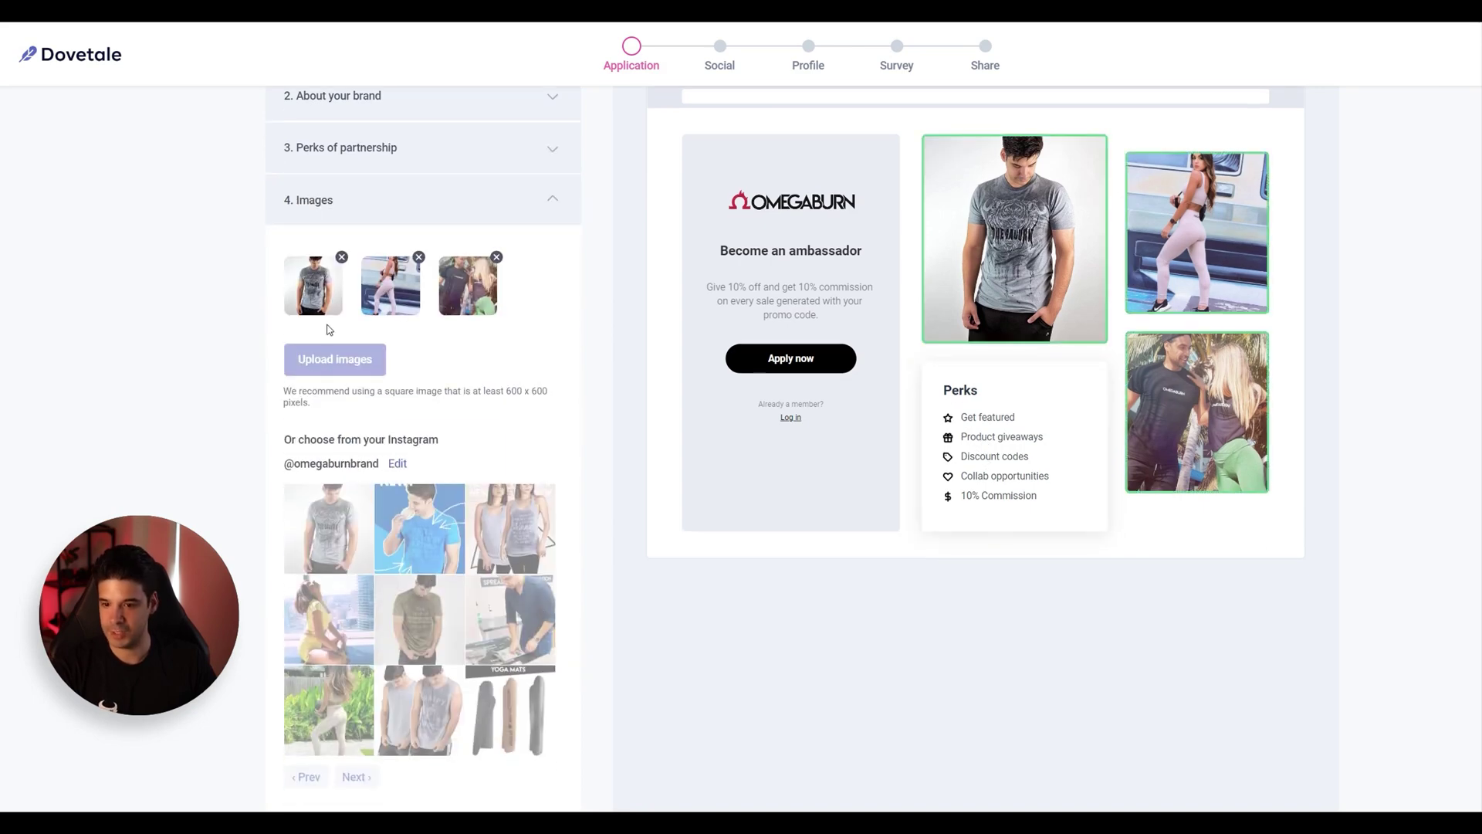
scroll(446, 566, down, 1)
scroll(446, 573, up, 3)
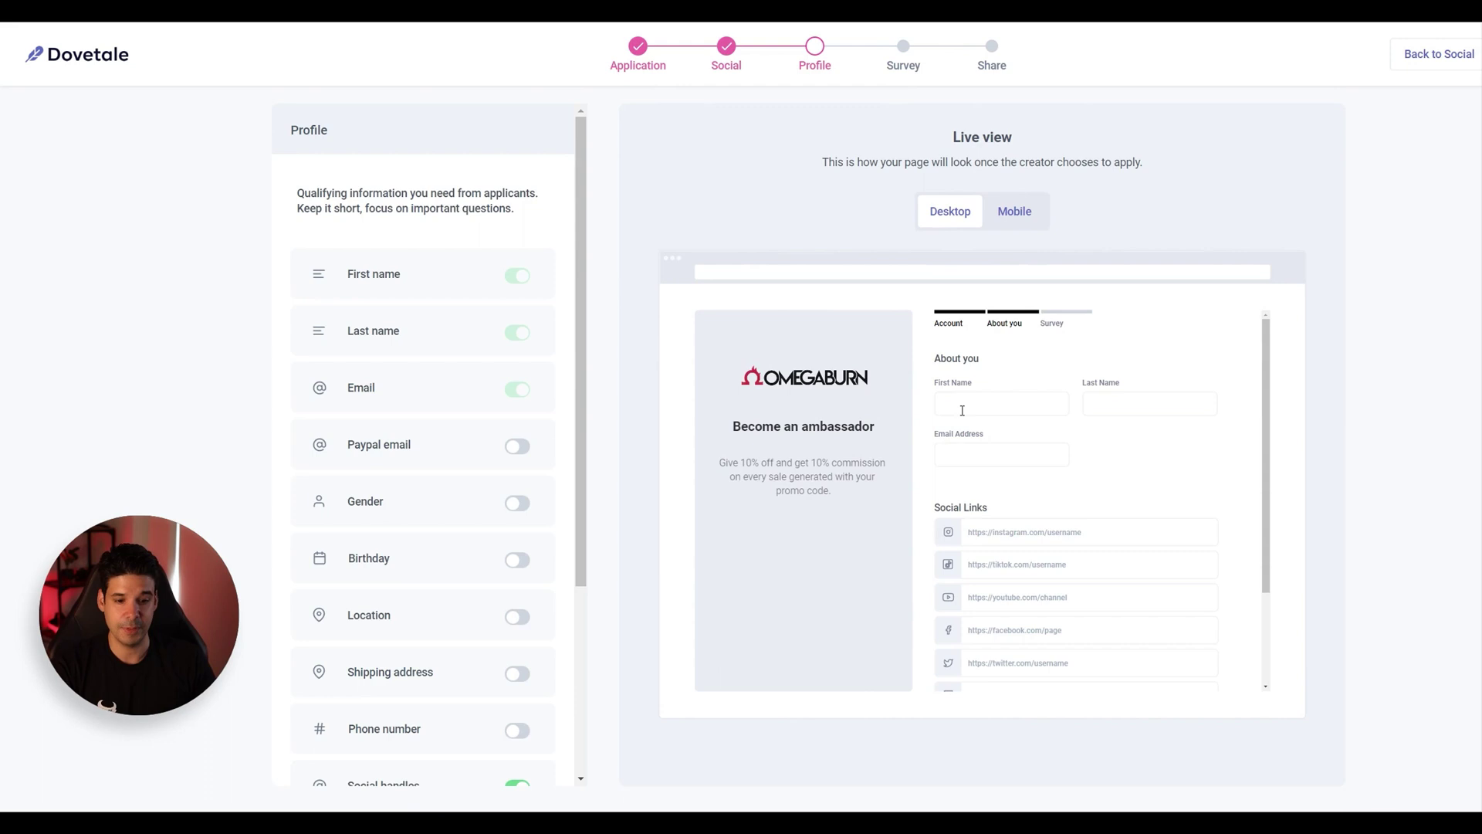
Step: Turn on the Shipping address field in the applicant Profile form and complete the remaining setup
scroll(432, 463, down, 3)
drag(347, 271, 587, 287)
scroll(474, 371, down, 1)
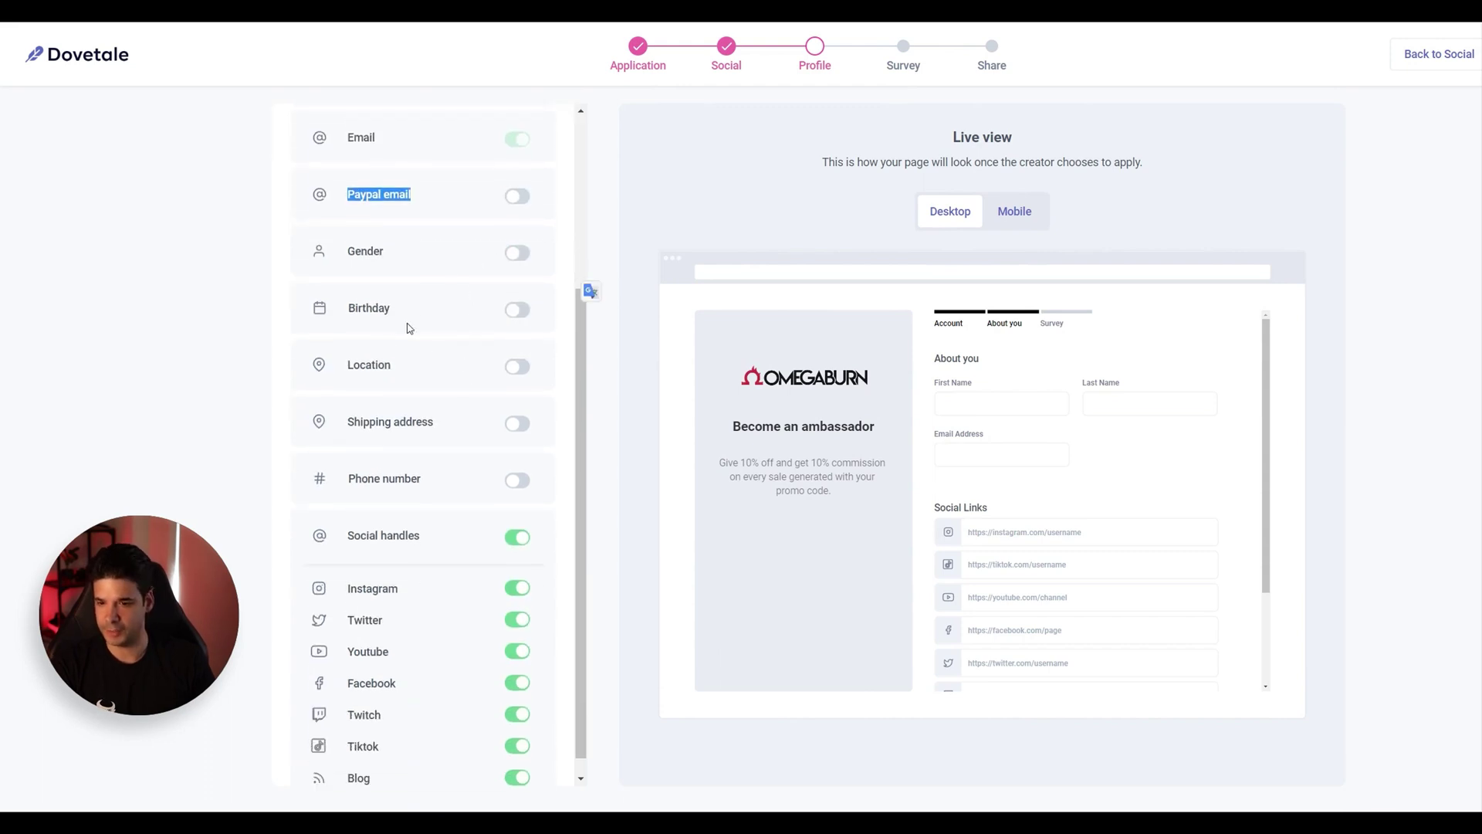
click(517, 423)
scroll(458, 561, down, 1)
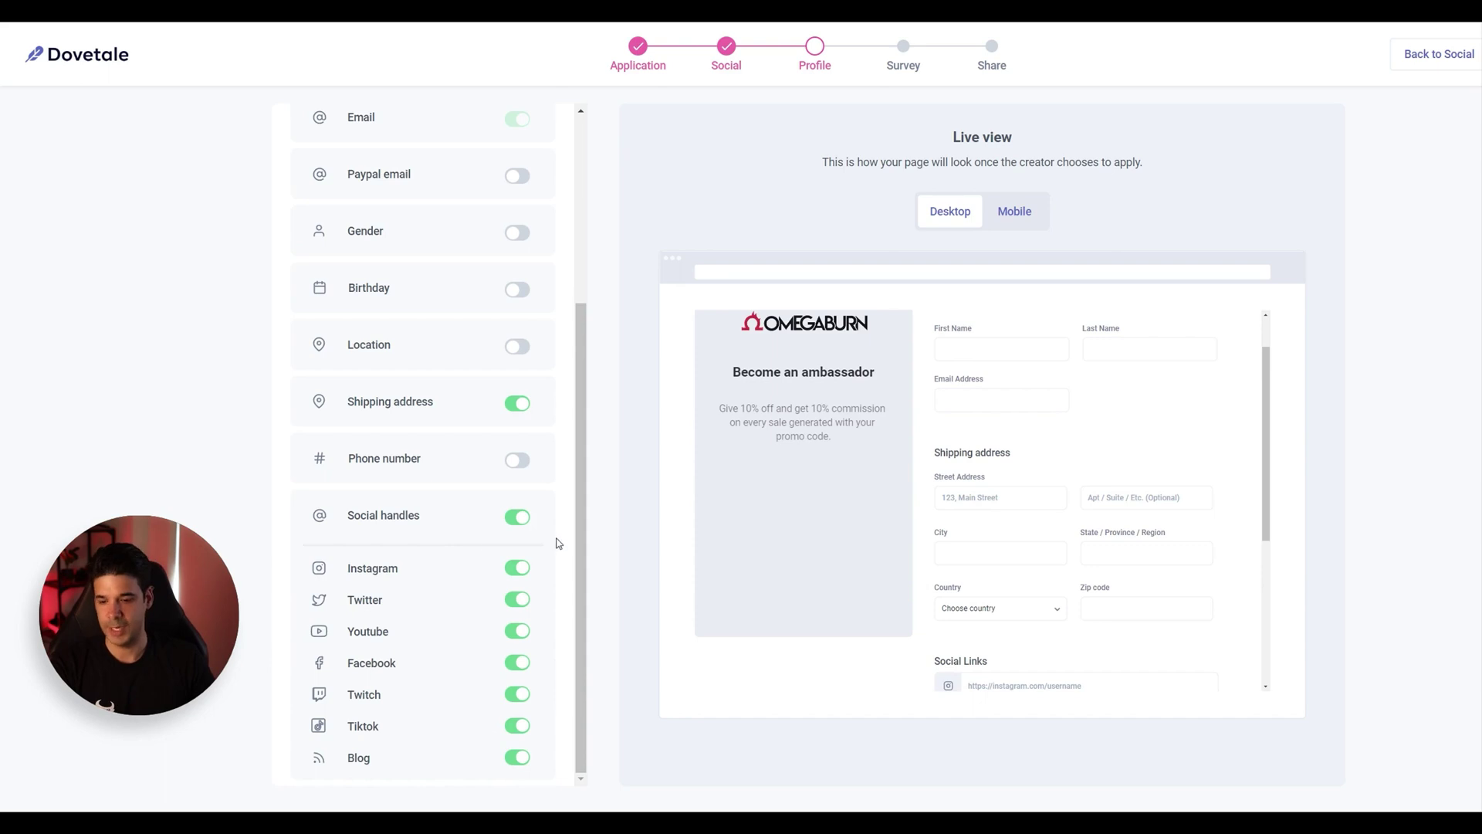
drag(1270, 436, 1262, 398)
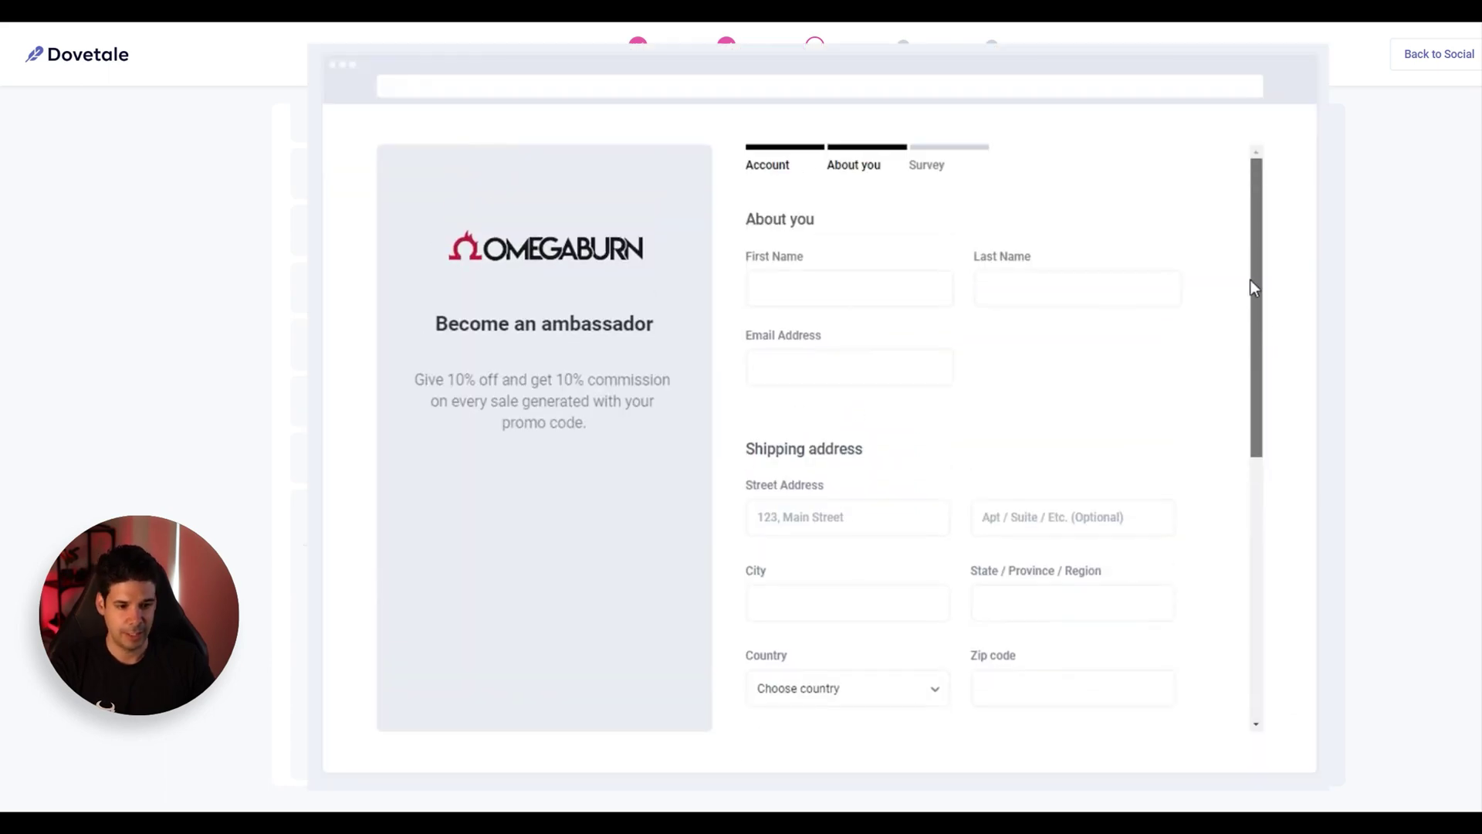
drag(1271, 242, 1242, 501)
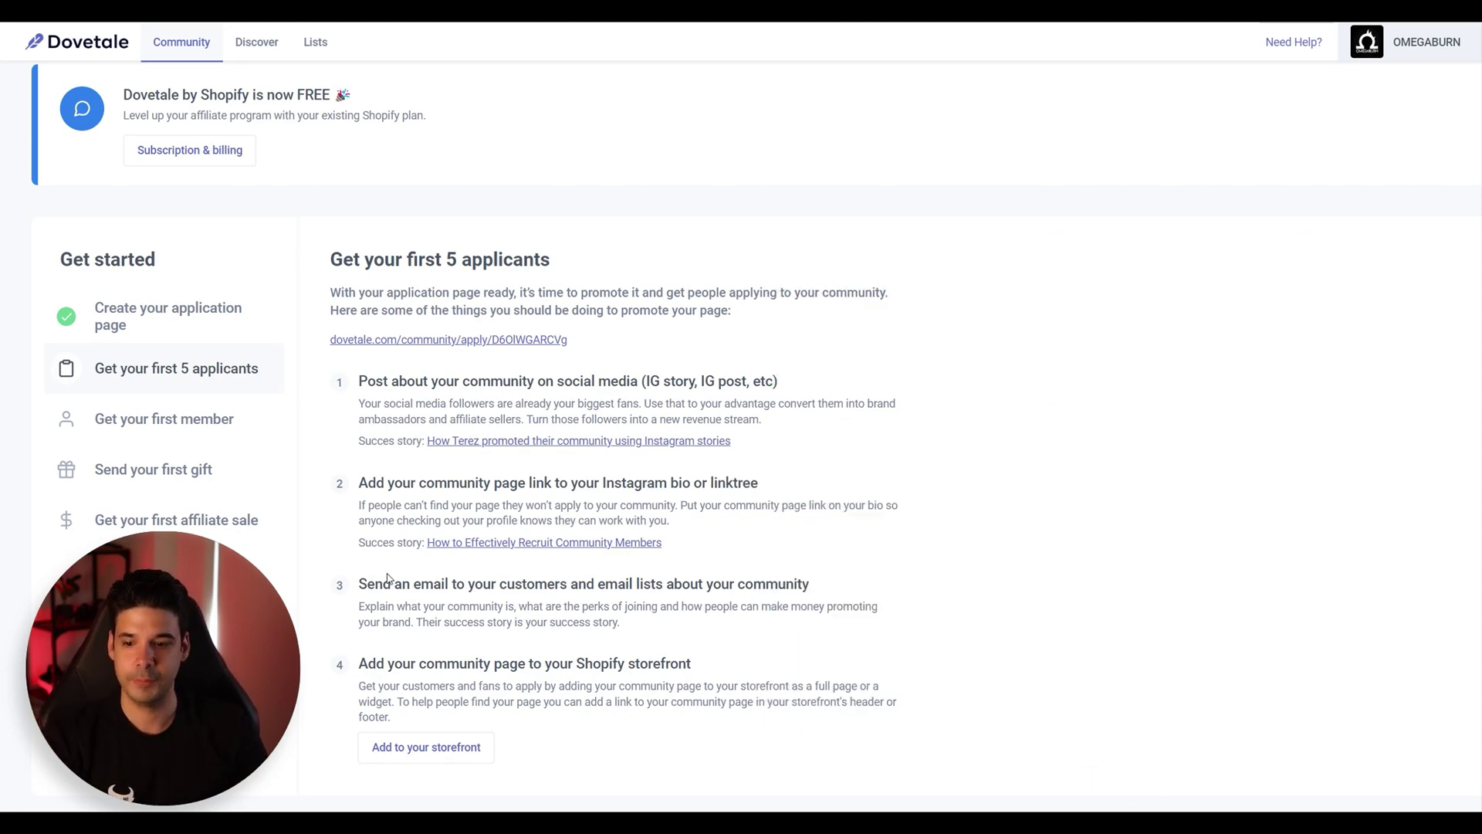
drag(361, 587, 567, 581)
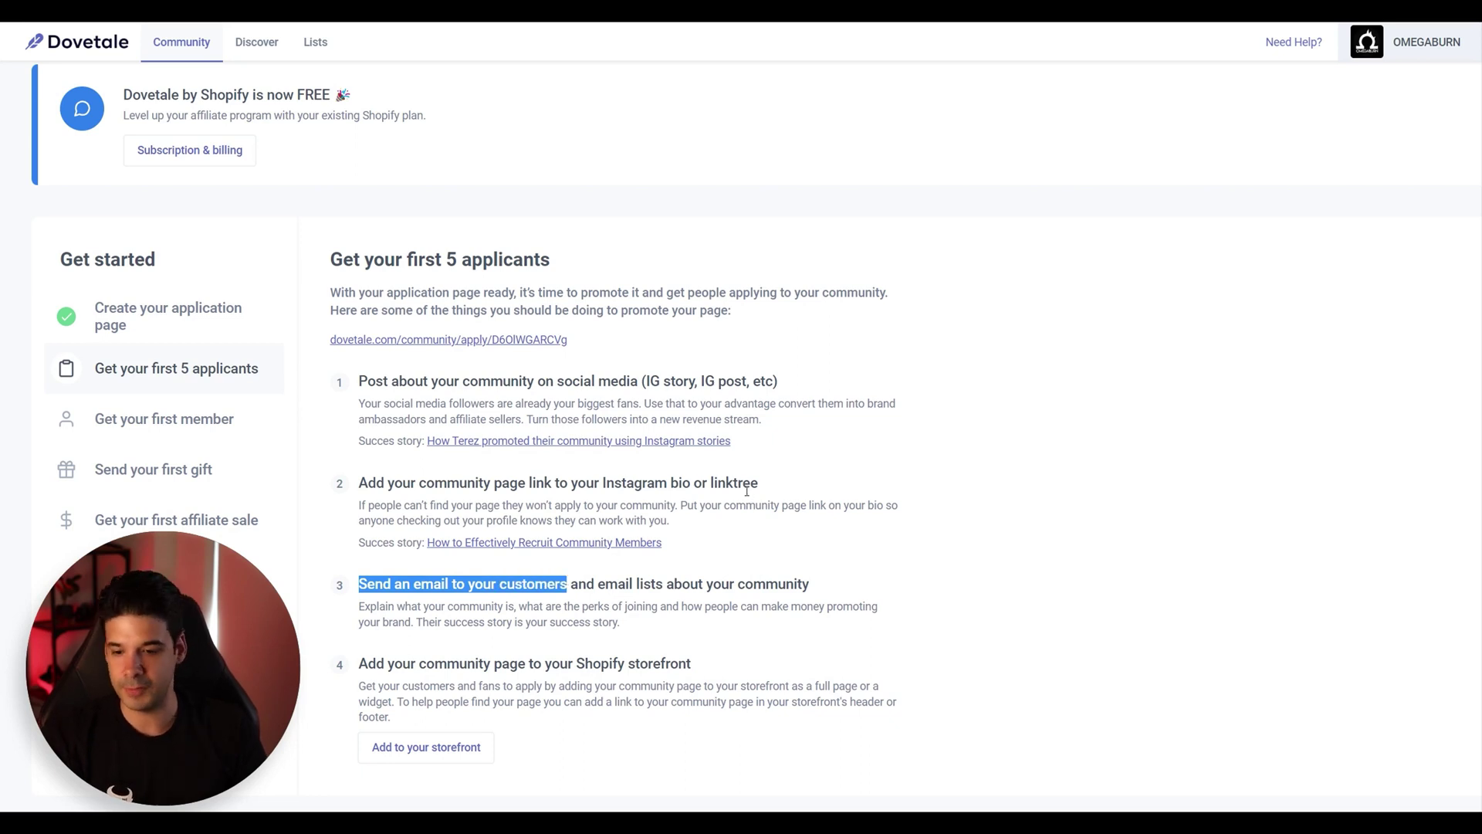
scroll(747, 493, down, 1)
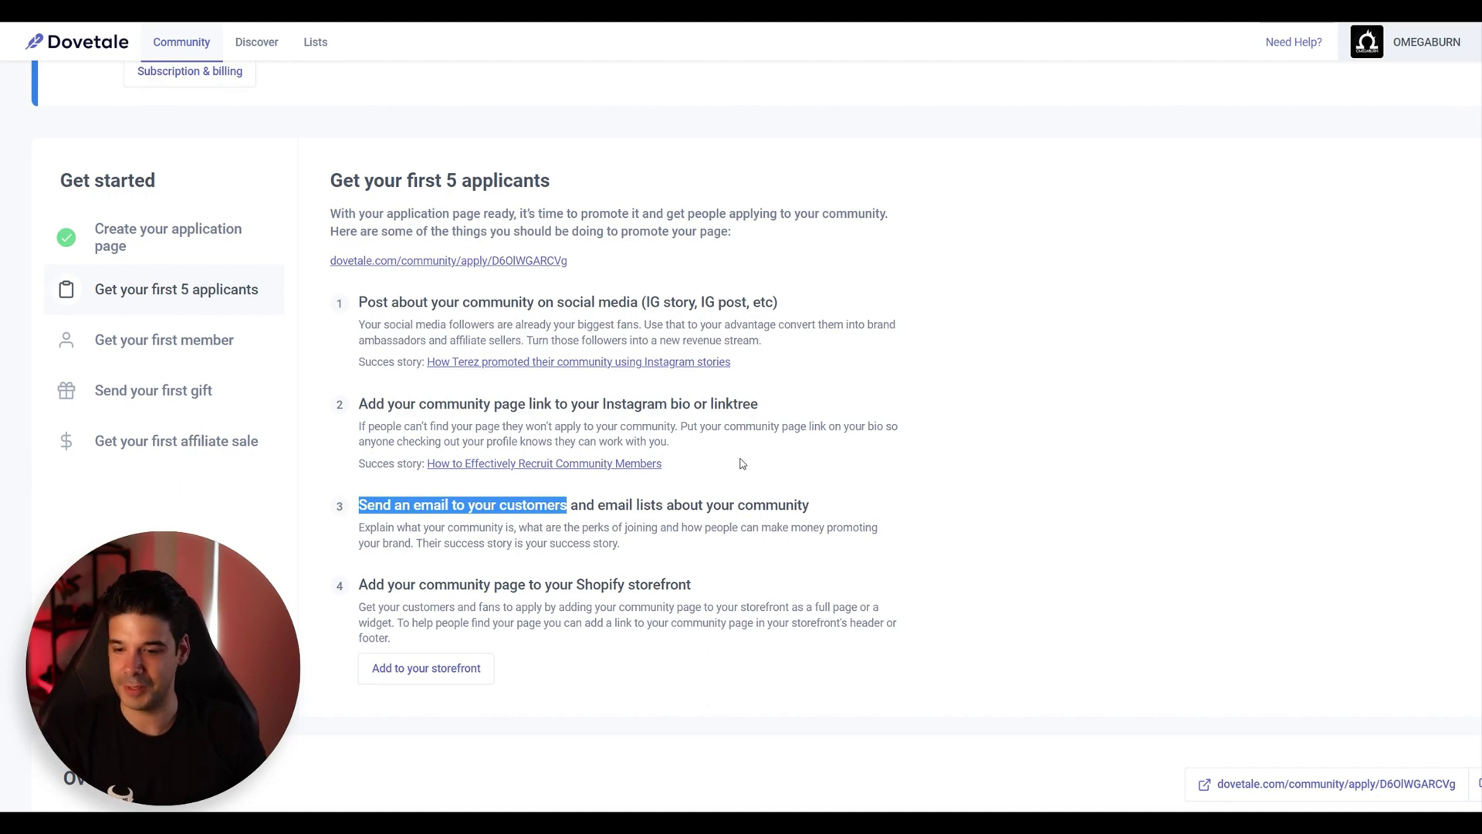
scroll(742, 463, down, 1)
scroll(744, 354, down, 1)
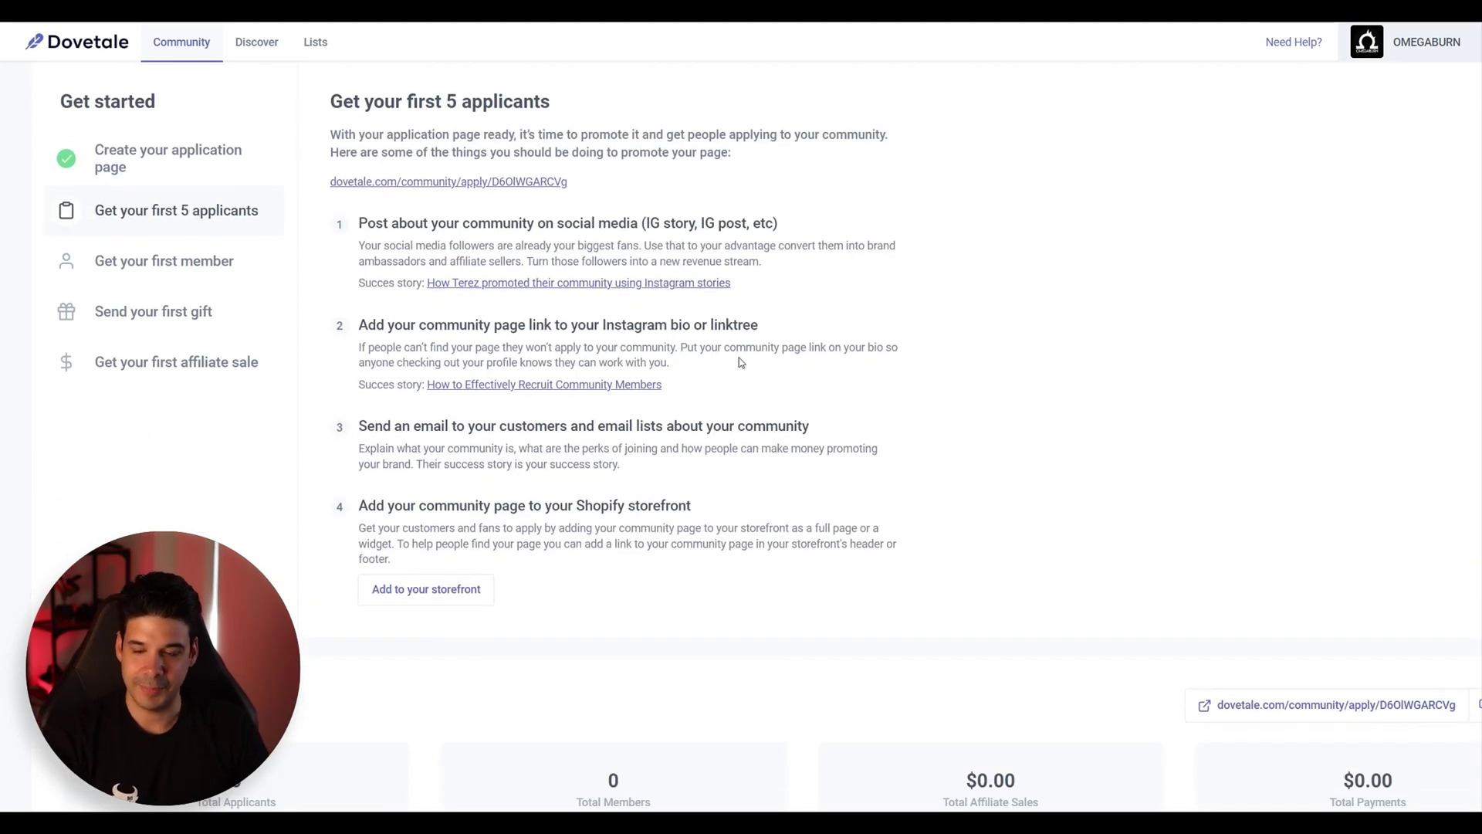
scroll(739, 362, down, 3)
scroll(726, 371, down, 2)
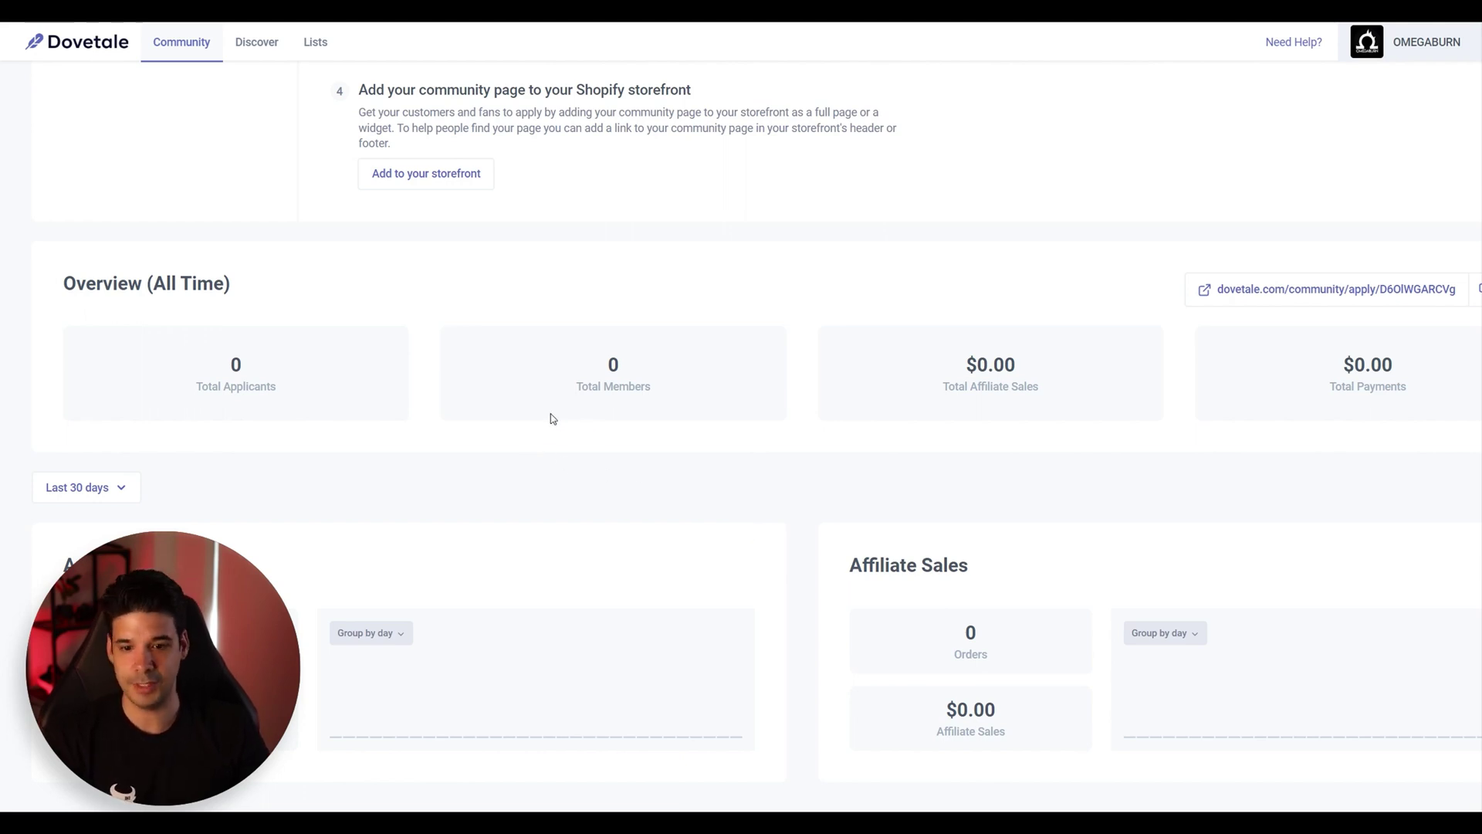
Step: Browse the influencer discovery feed for creators to recruit
click(258, 45)
scroll(572, 328, up, 10)
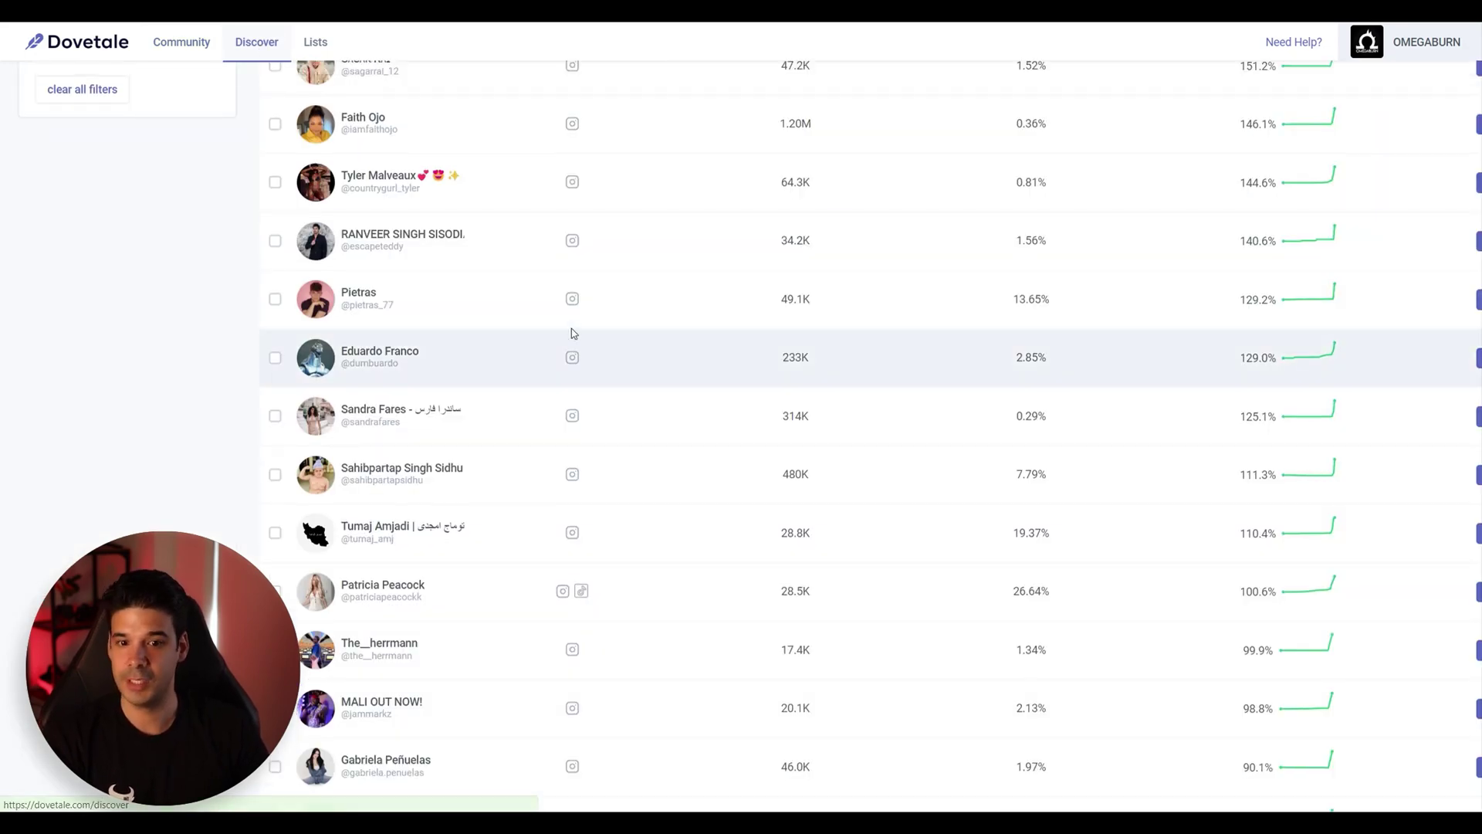
scroll(695, 317, down, 2)
scroll(699, 328, down, 3)
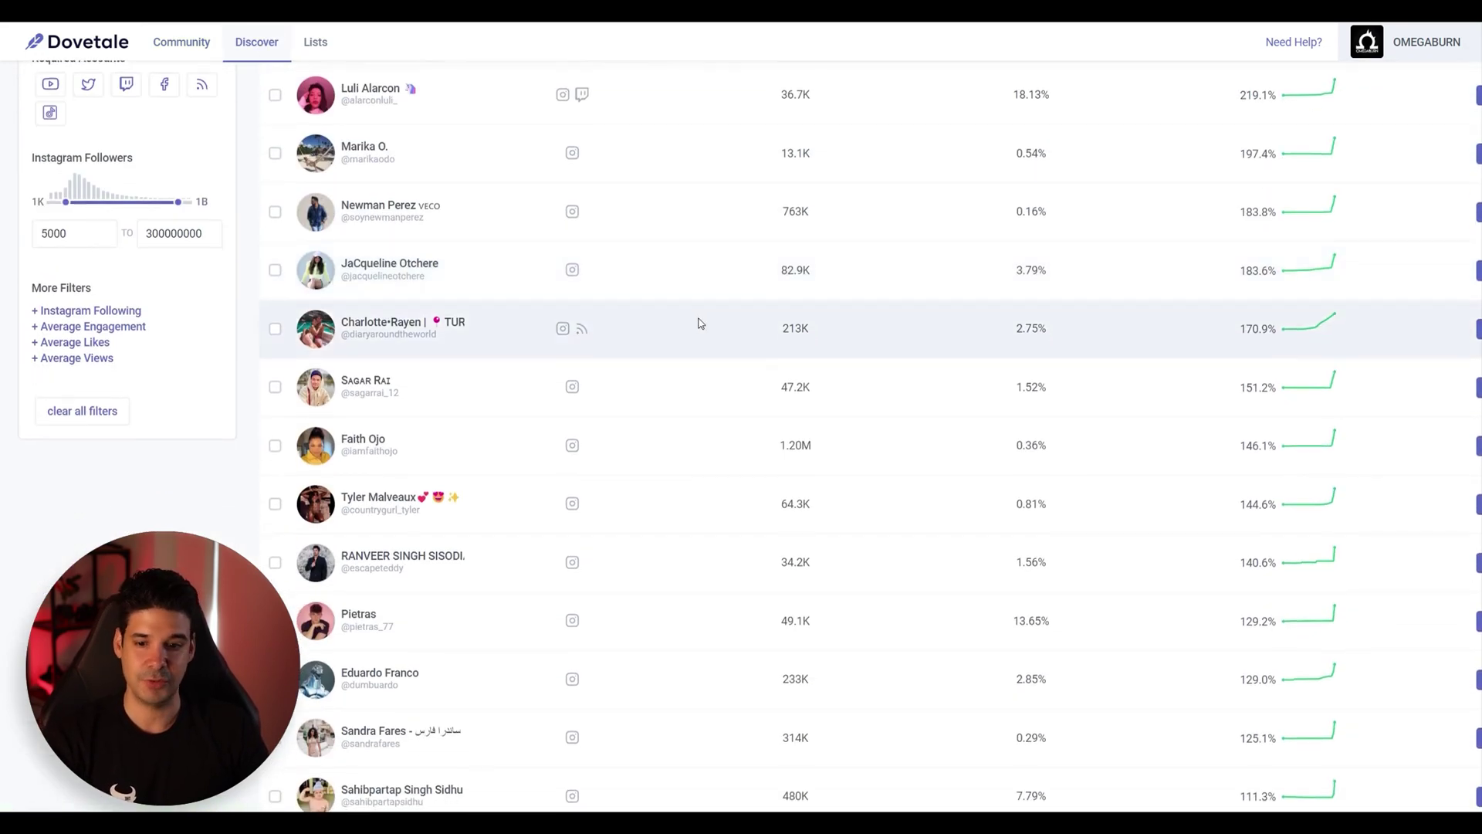
scroll(700, 332, down, 5)
scroll(700, 333, down, 1)
scroll(699, 330, down, 3)
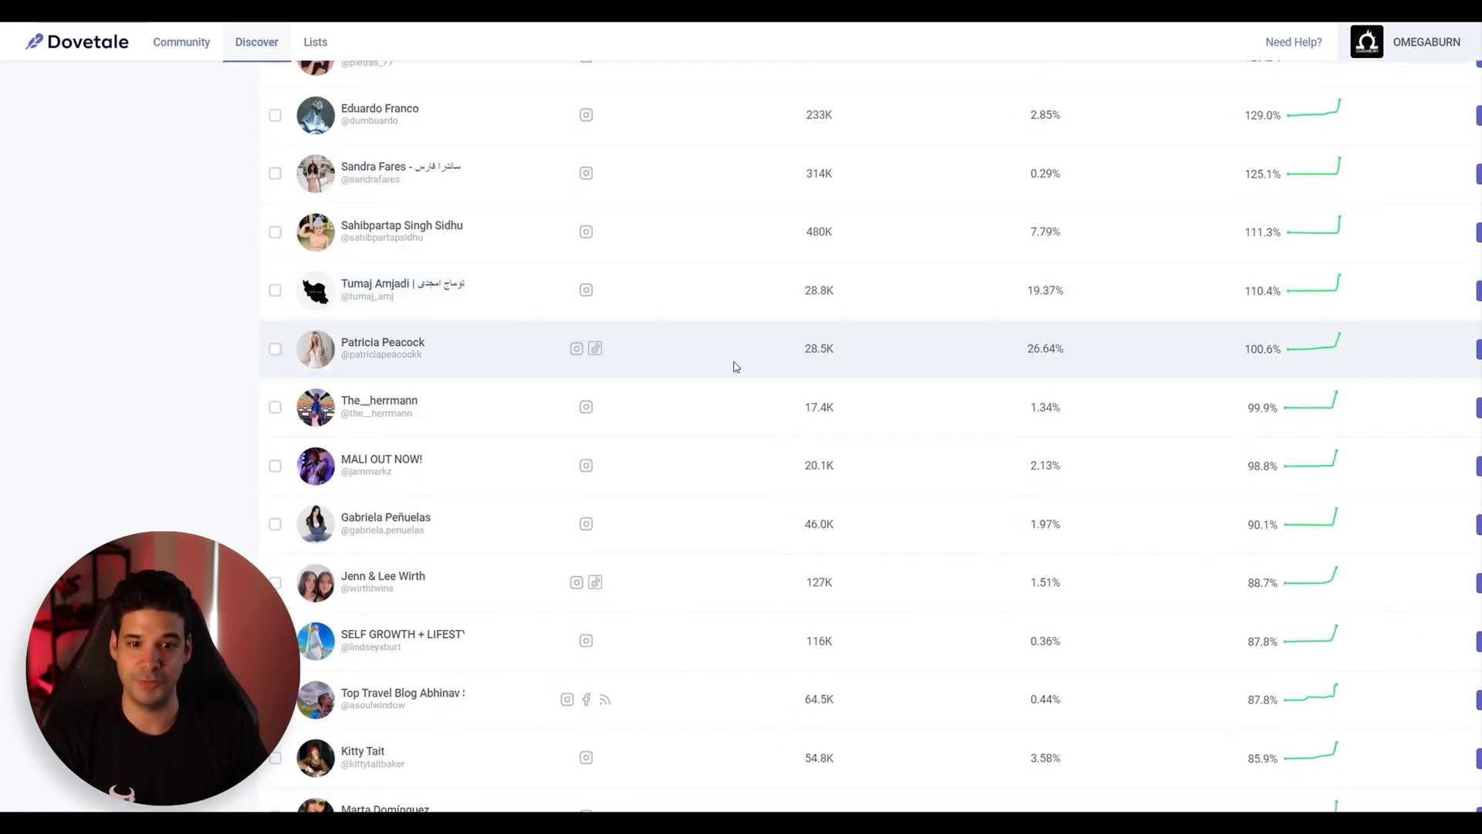
scroll(740, 371, down, 2)
scroll(742, 378, up, 5)
scroll(743, 378, up, 7)
scroll(742, 370, up, 2)
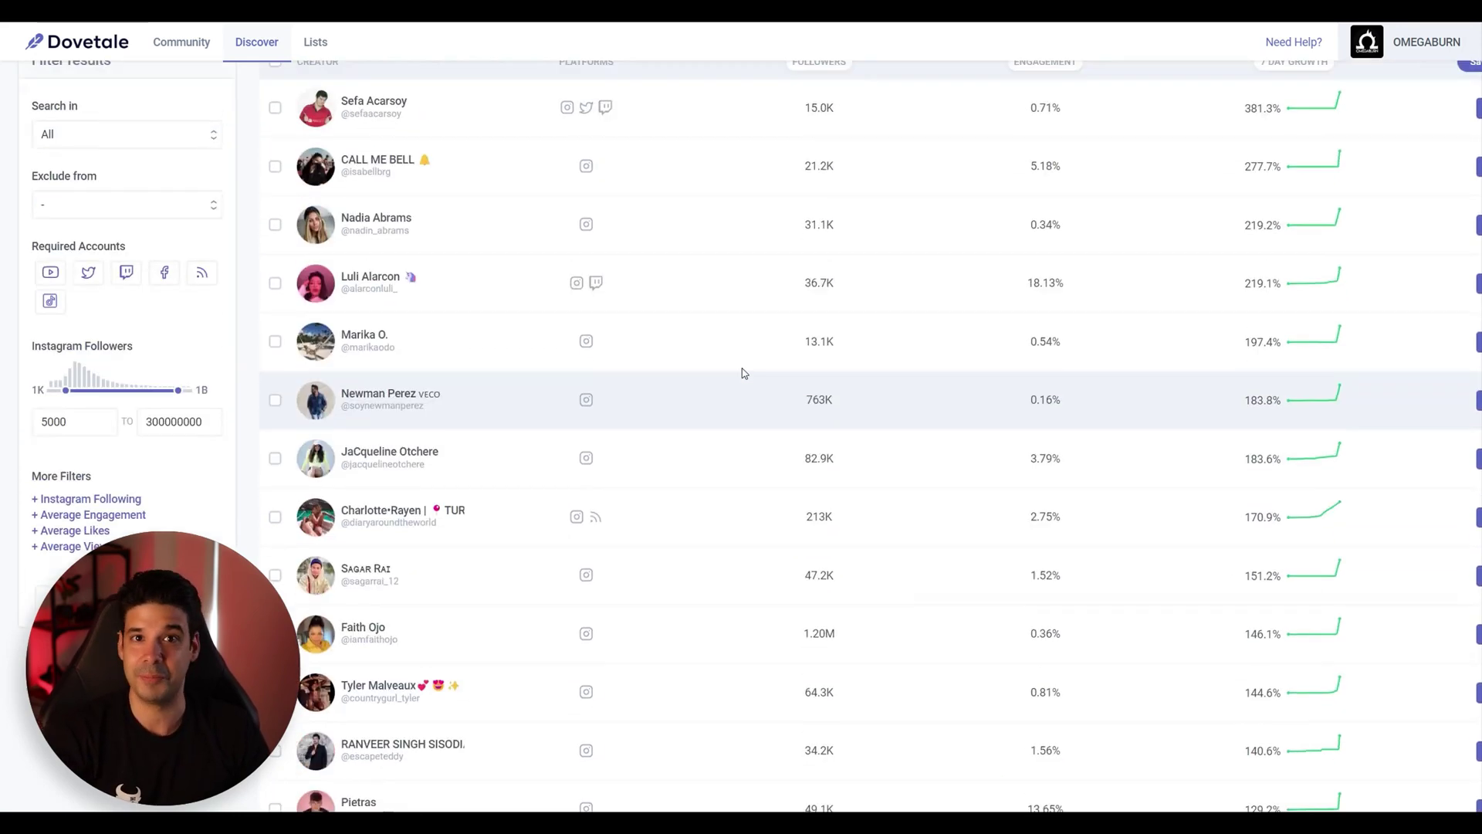
scroll(738, 371, up, 3)
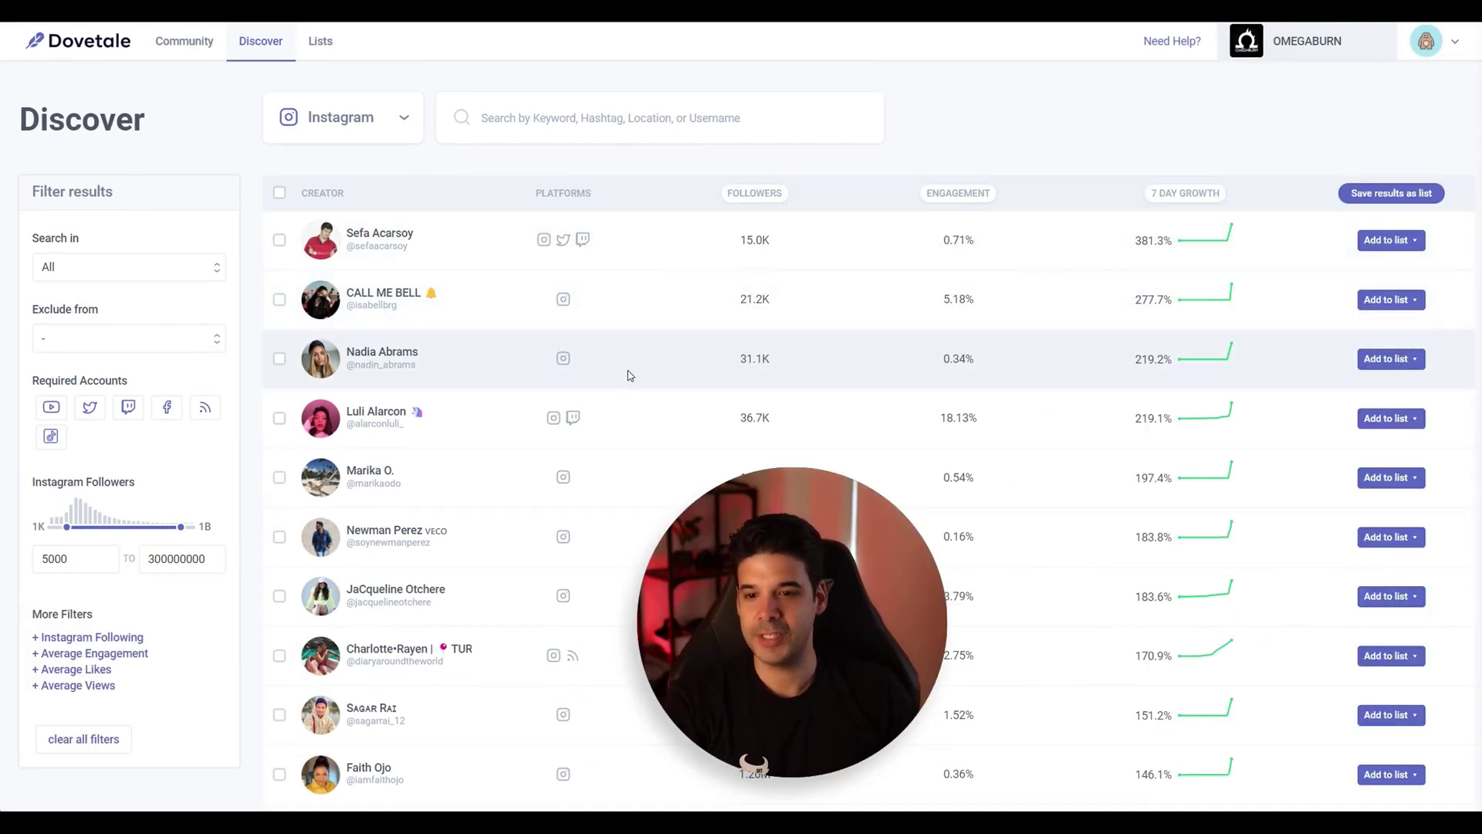
click(663, 255)
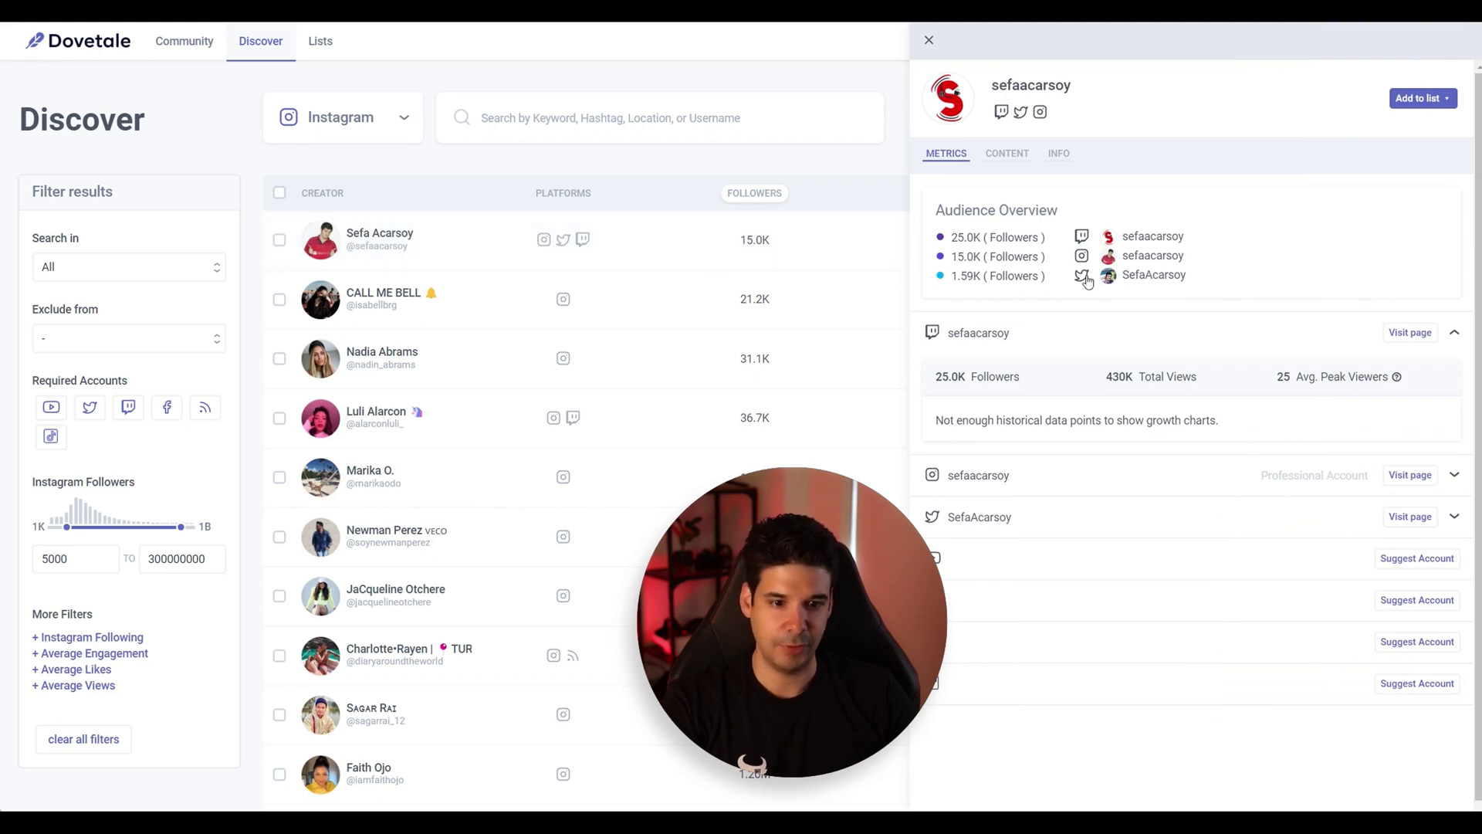
click(1002, 155)
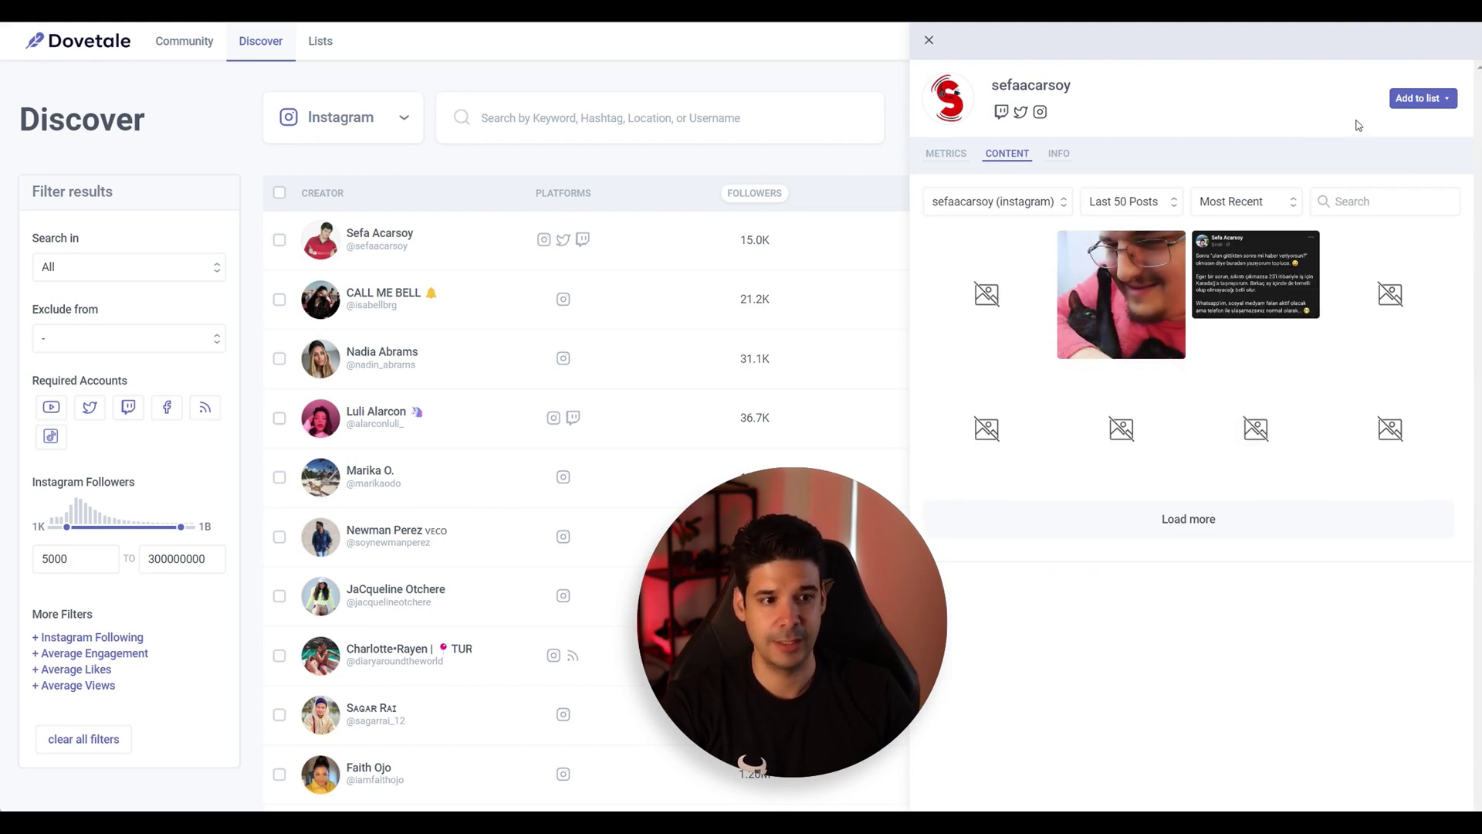
click(1423, 99)
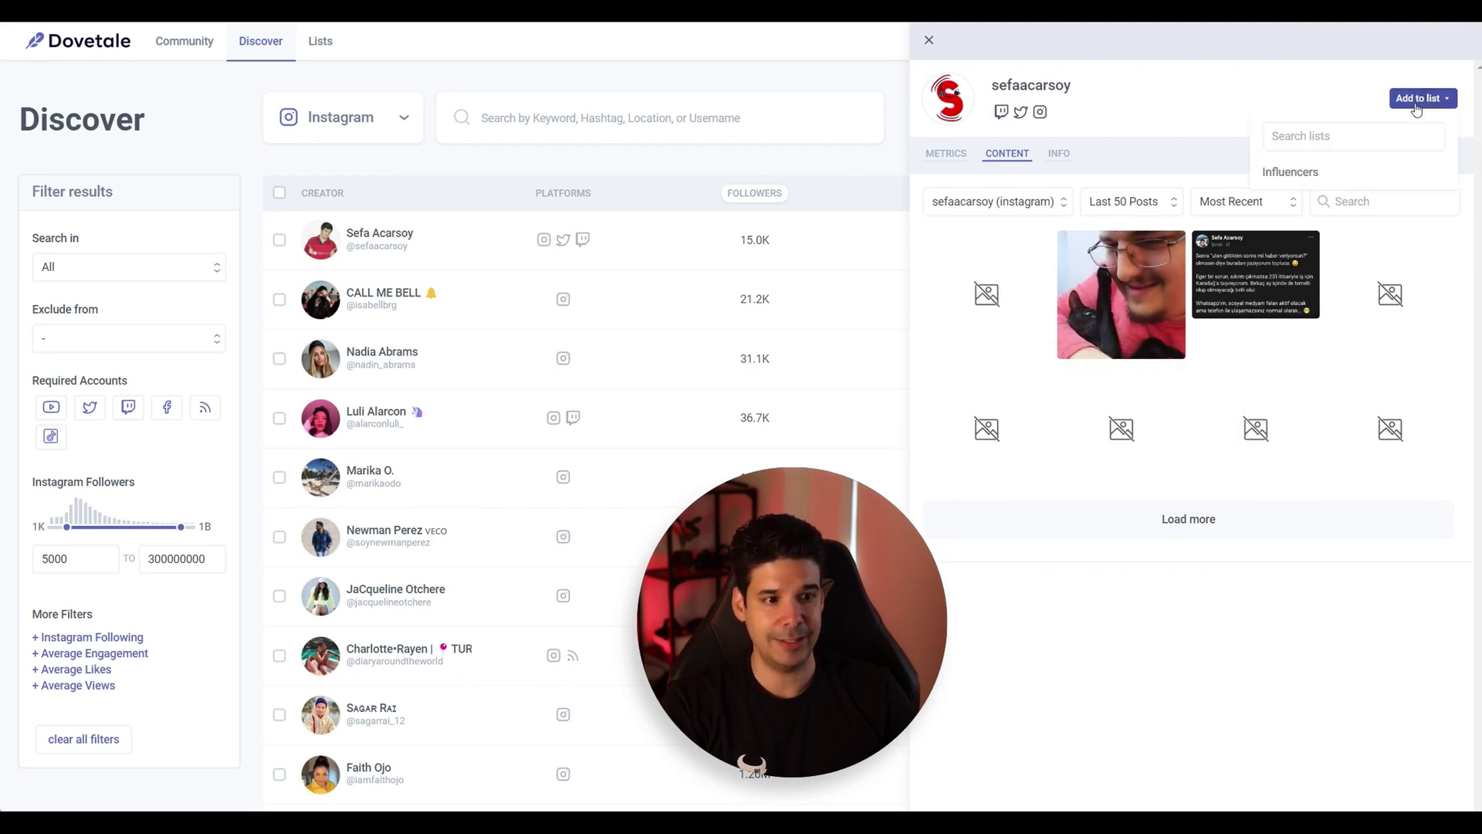
click(1287, 175)
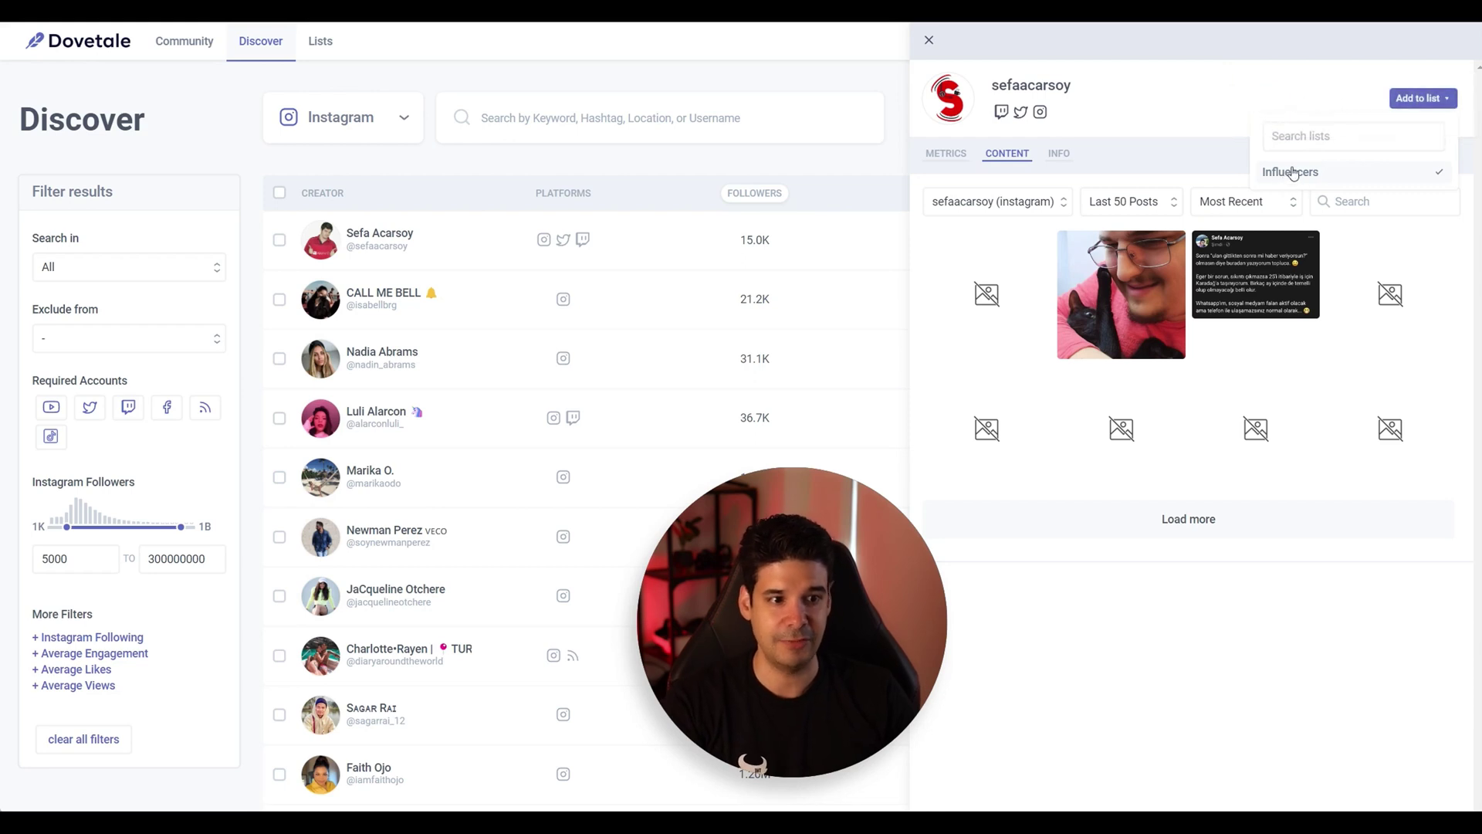
click(321, 46)
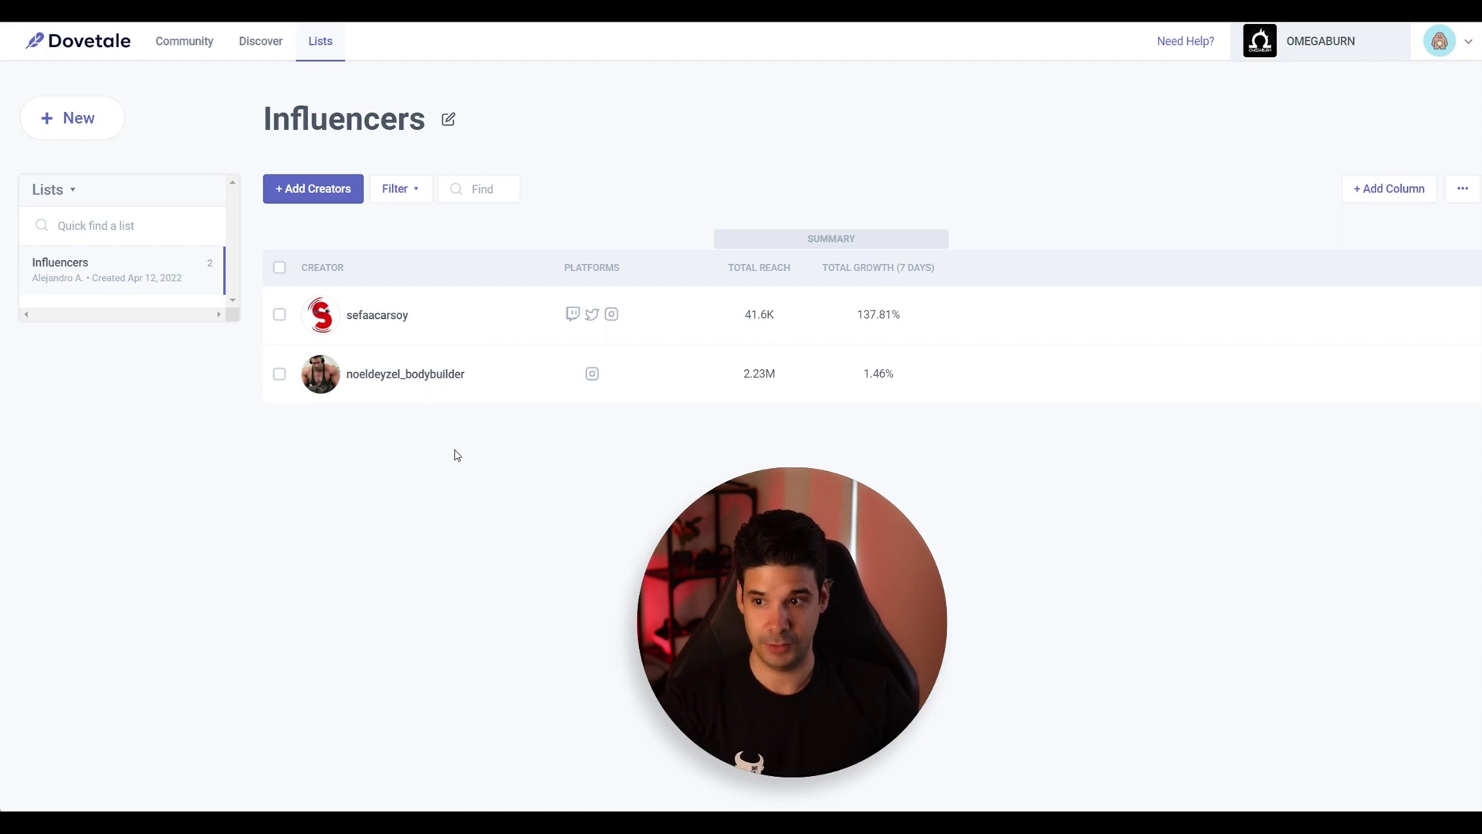
Step: Approve the pending applicant under Community > Applicants and continue to the welcome package step
click(182, 46)
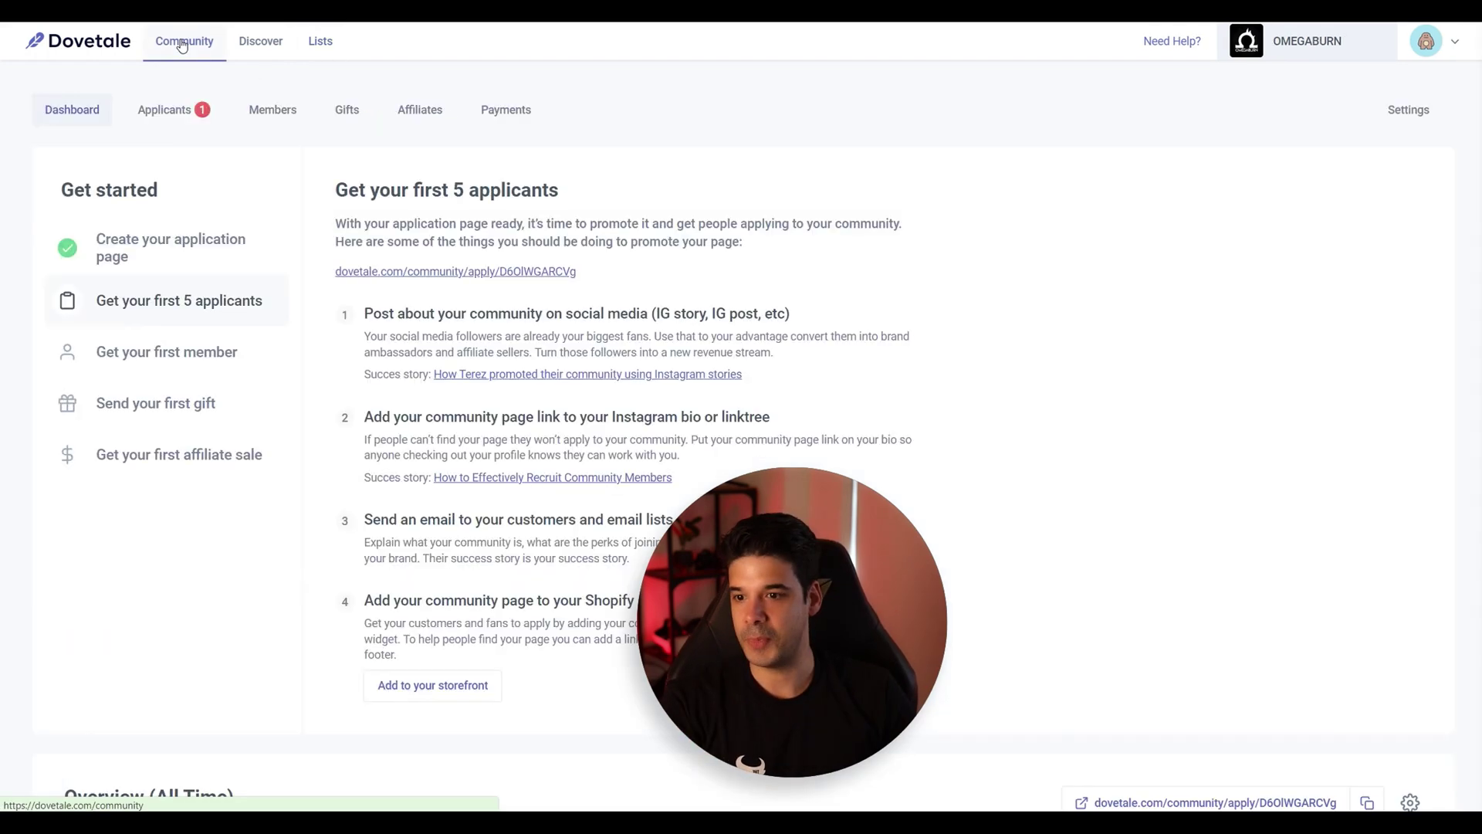
click(169, 116)
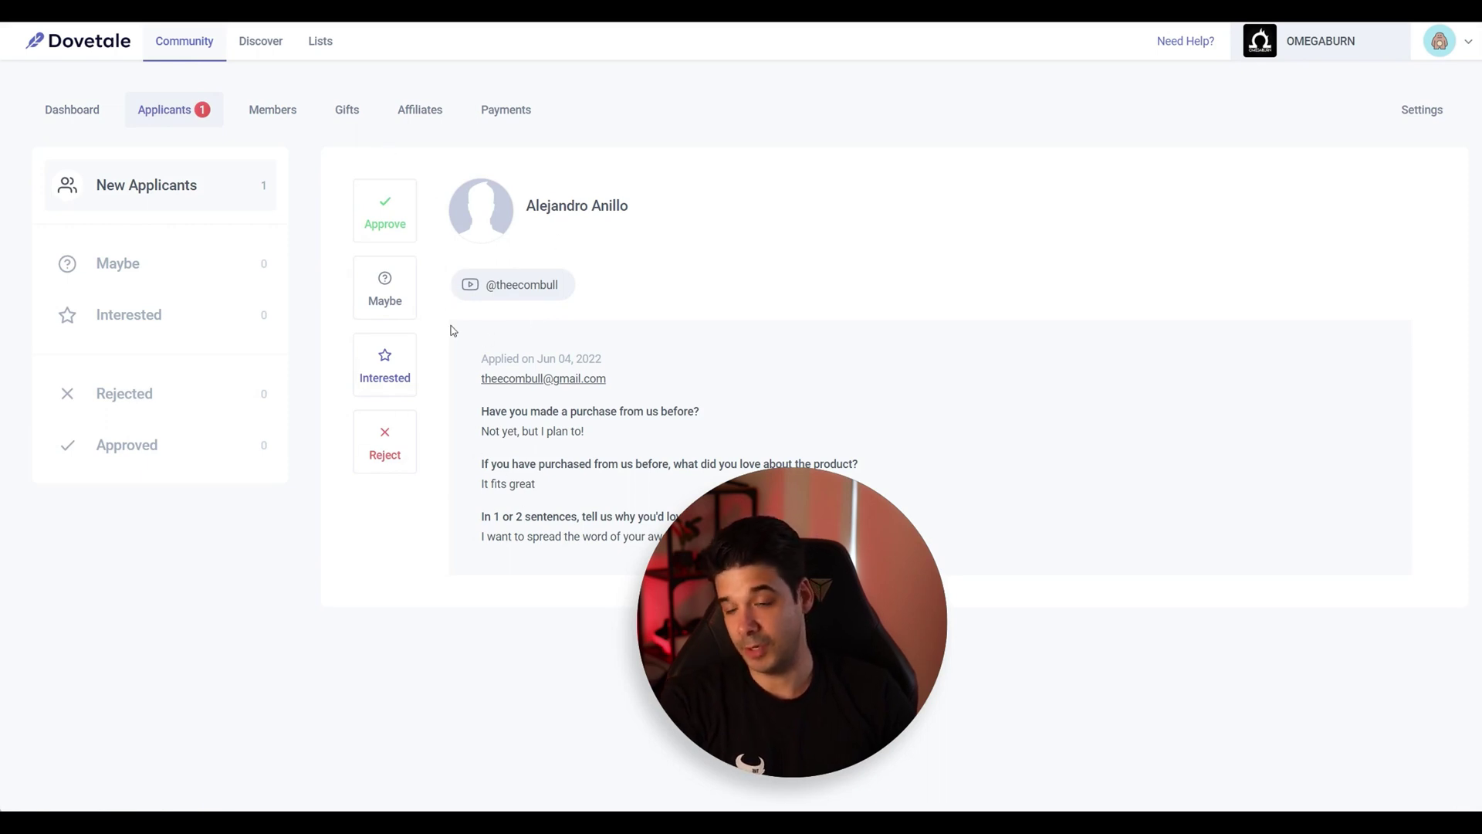
click(399, 220)
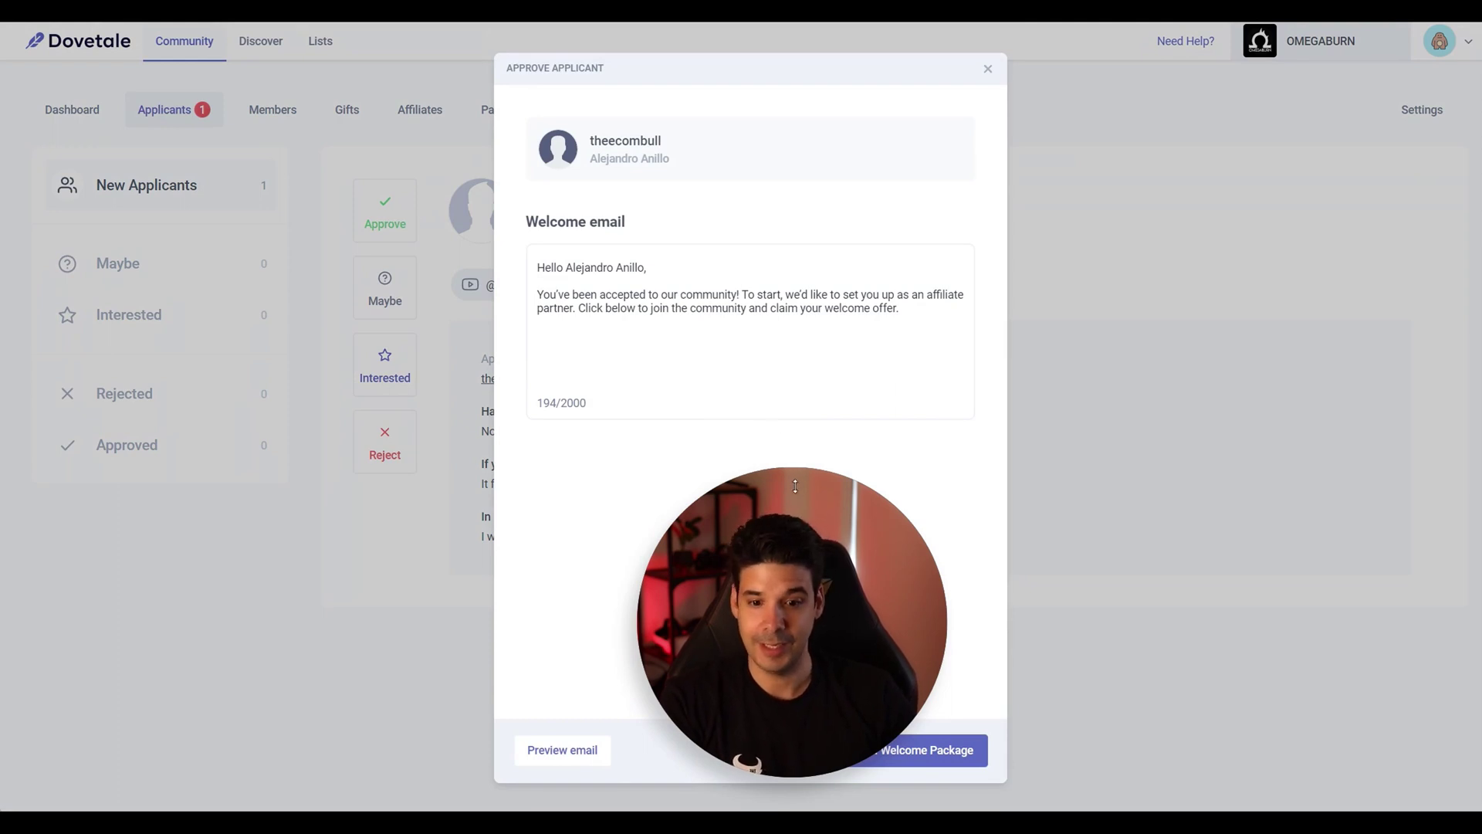
click(958, 754)
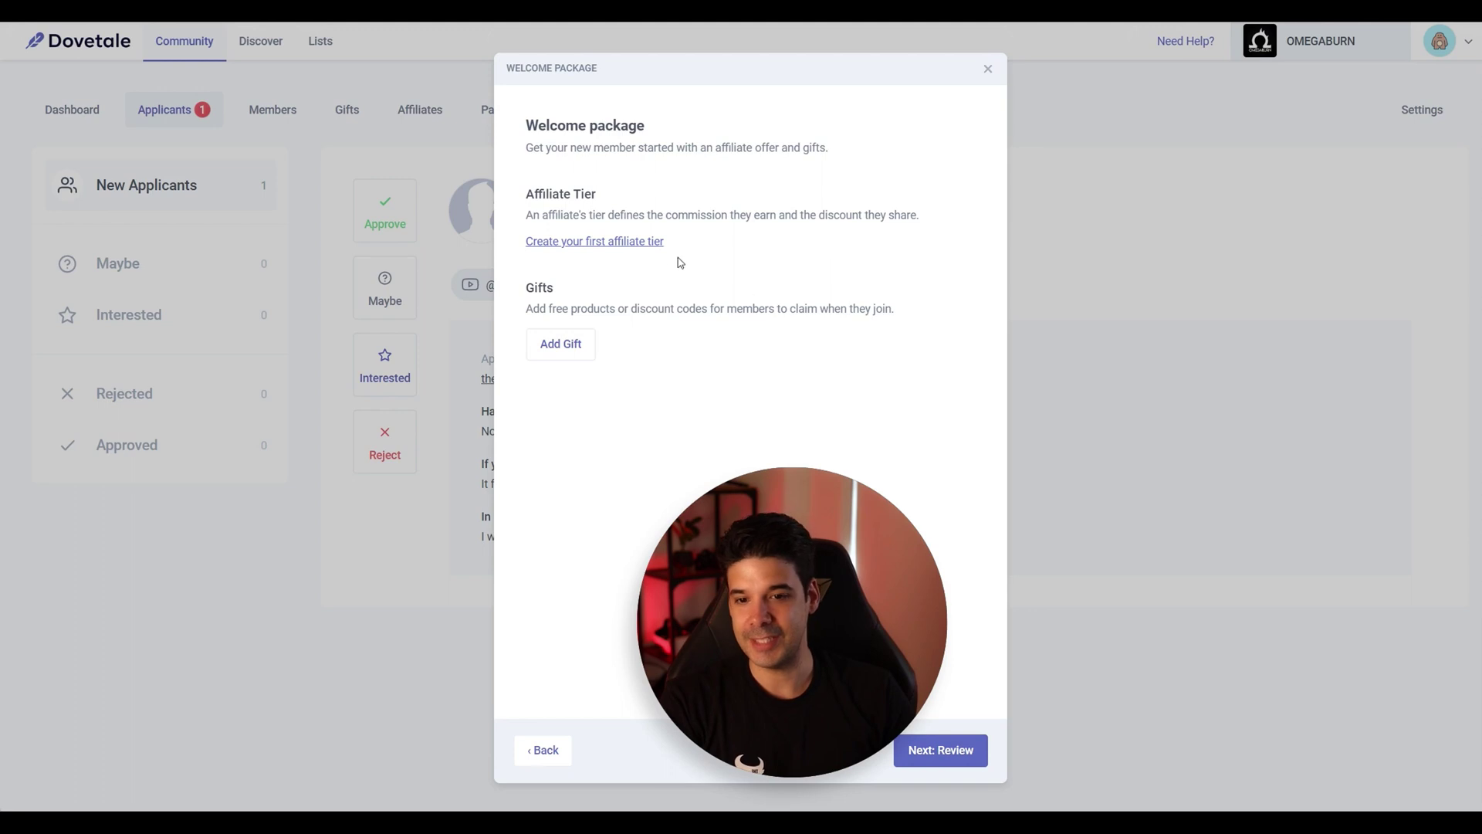
Step: Create the first affiliate tier and name it 'Standard'
click(581, 242)
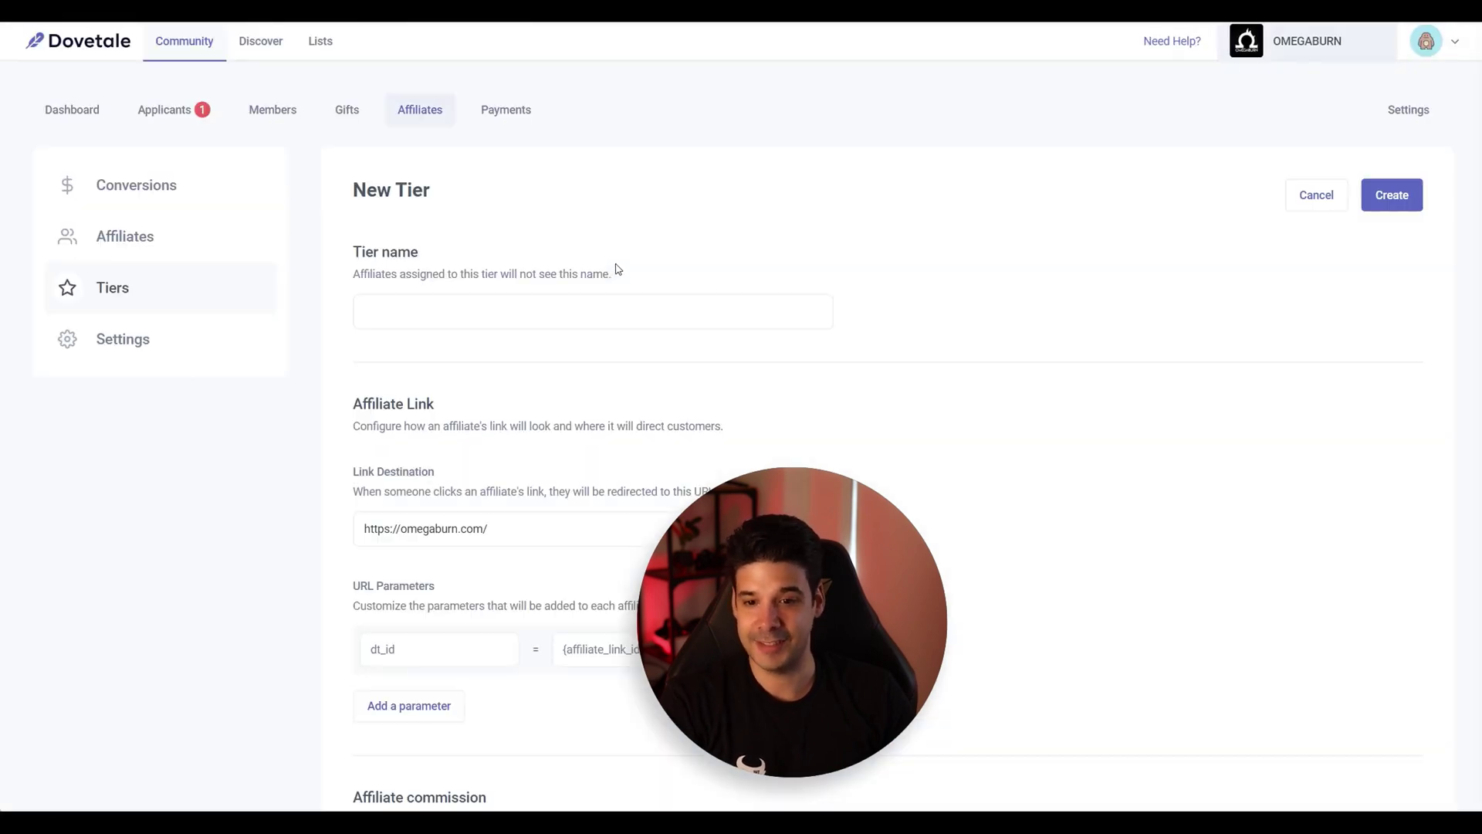
click(440, 314)
text(Standard)
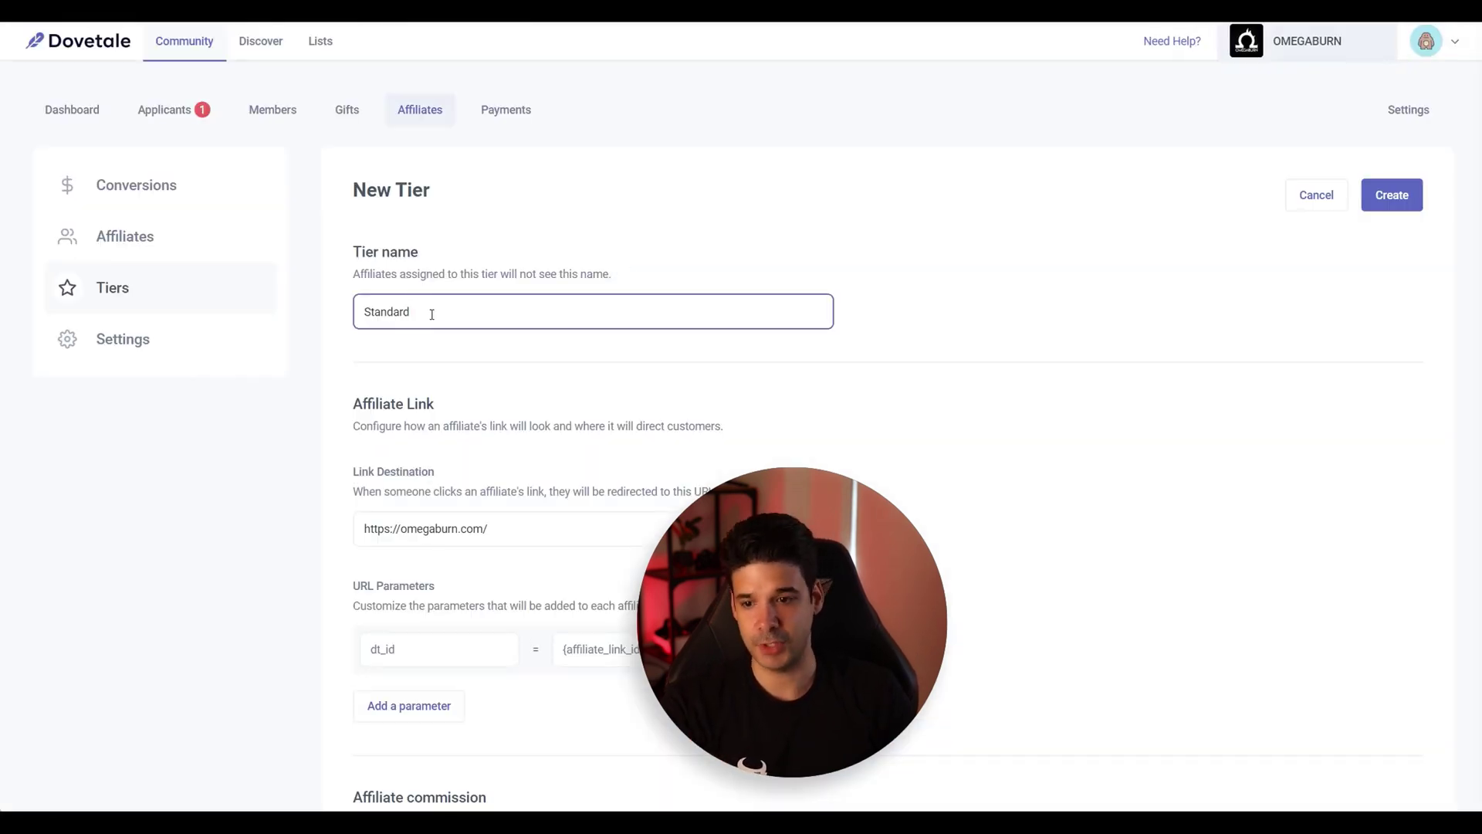
scroll(433, 320, down, 1)
key(ctrl+a)
scroll(433, 320, down, 1)
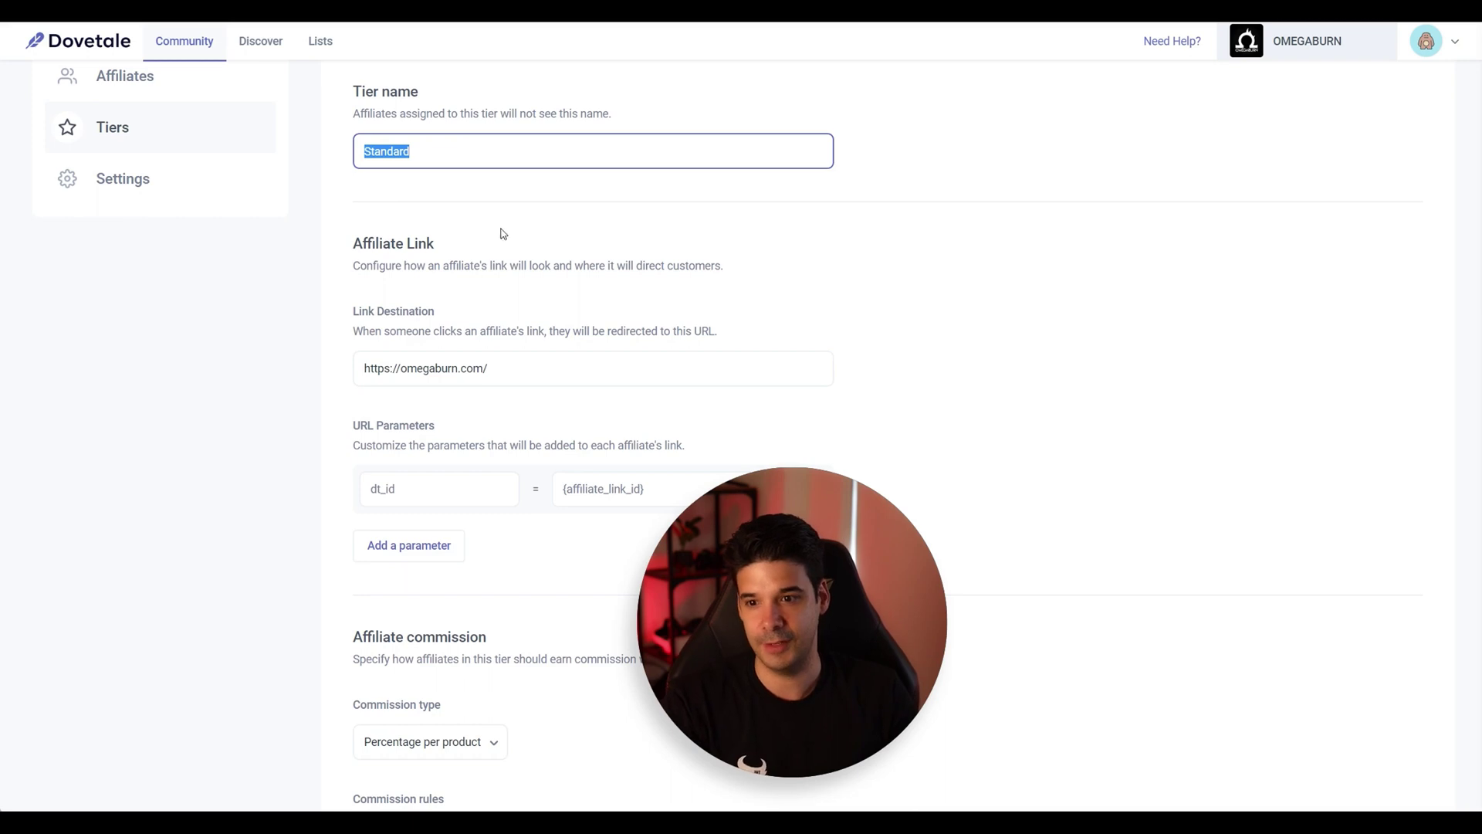
click(517, 195)
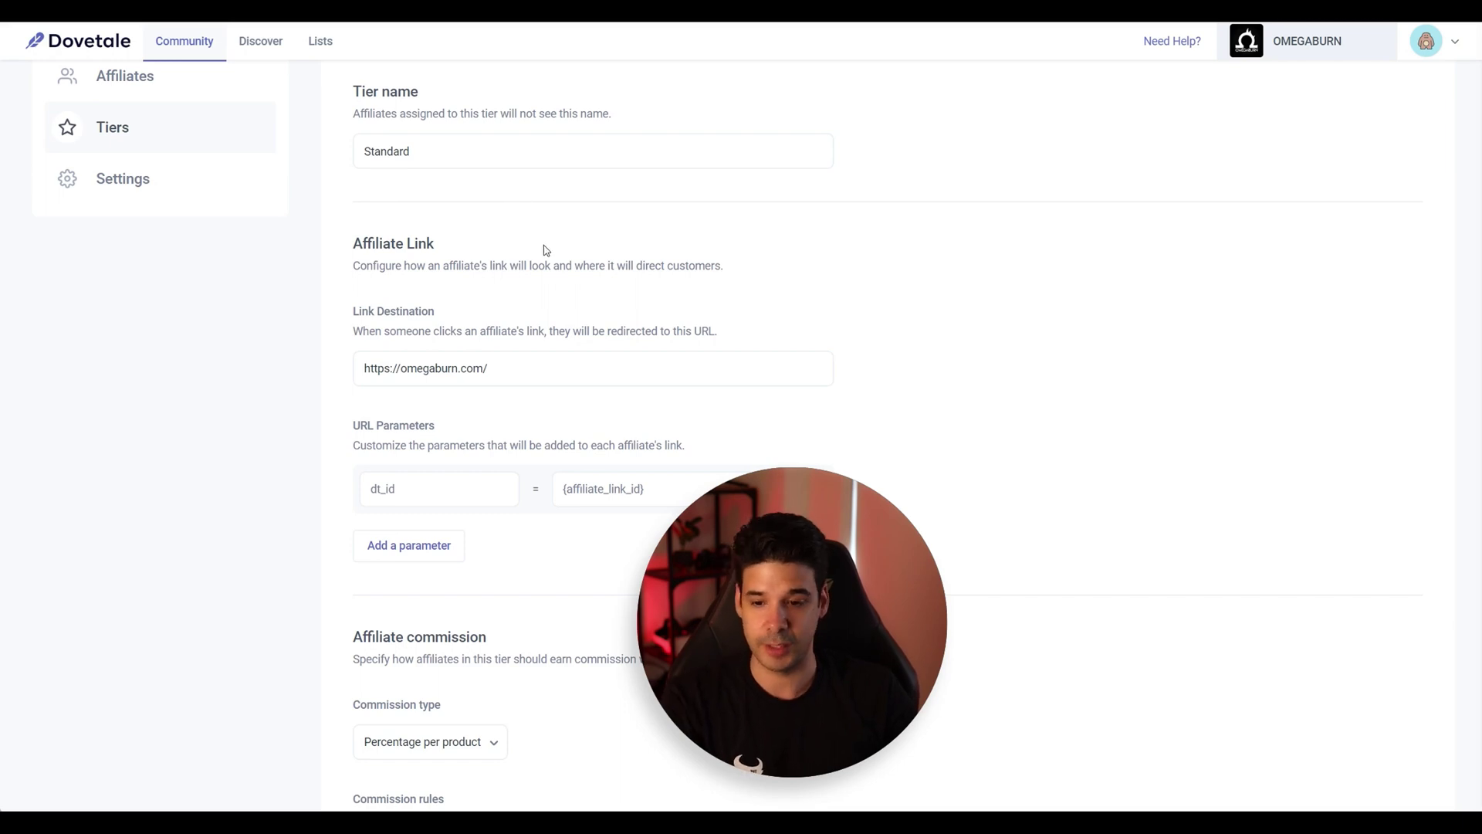
drag(541, 368, 298, 341)
text(https://omegaburn.com/pages/sweat-activated-shirts)
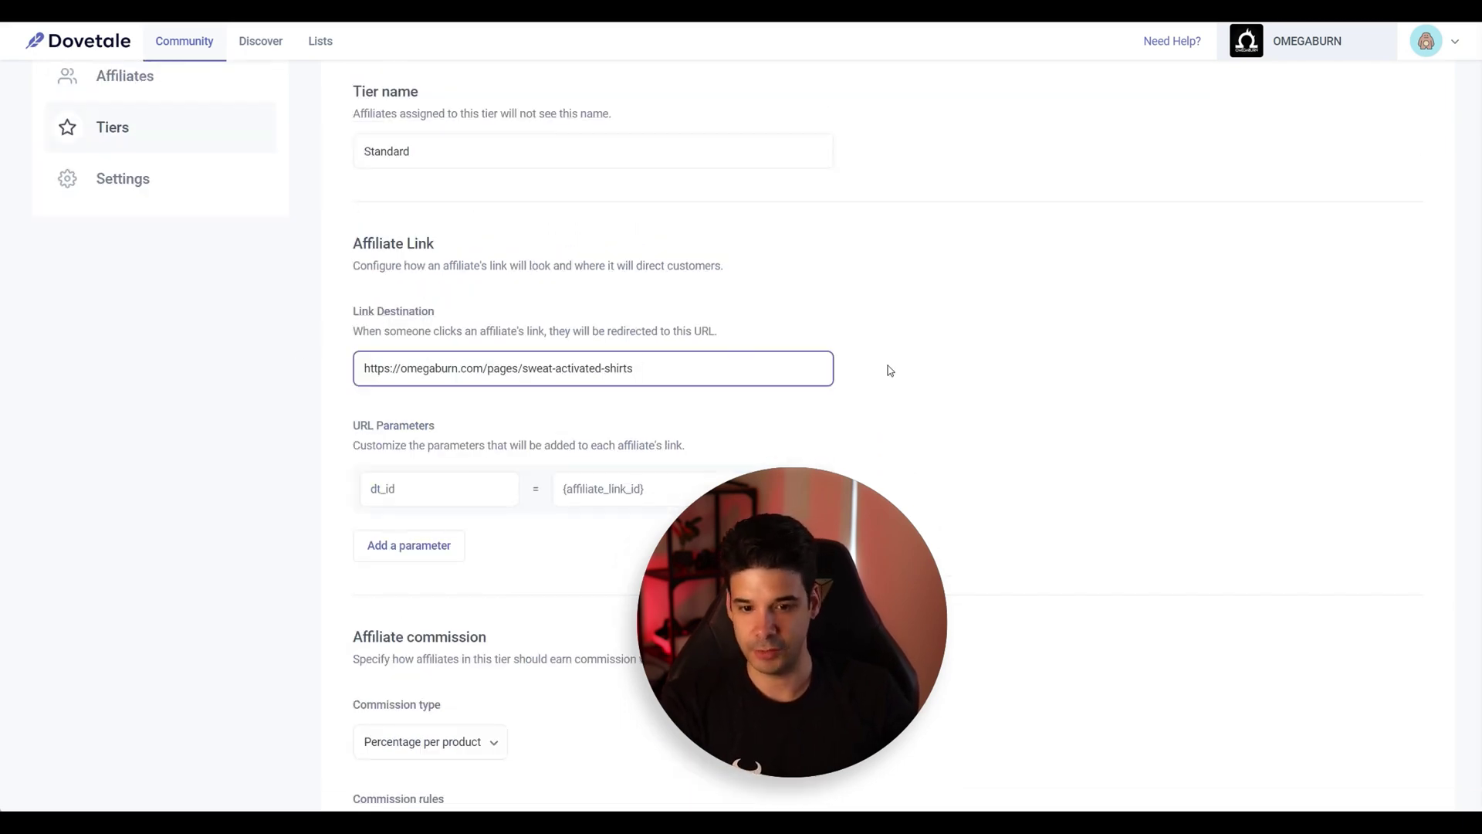
scroll(889, 370, down, 1)
scroll(652, 321, down, 2)
scroll(630, 314, down, 1)
scroll(513, 288, down, 1)
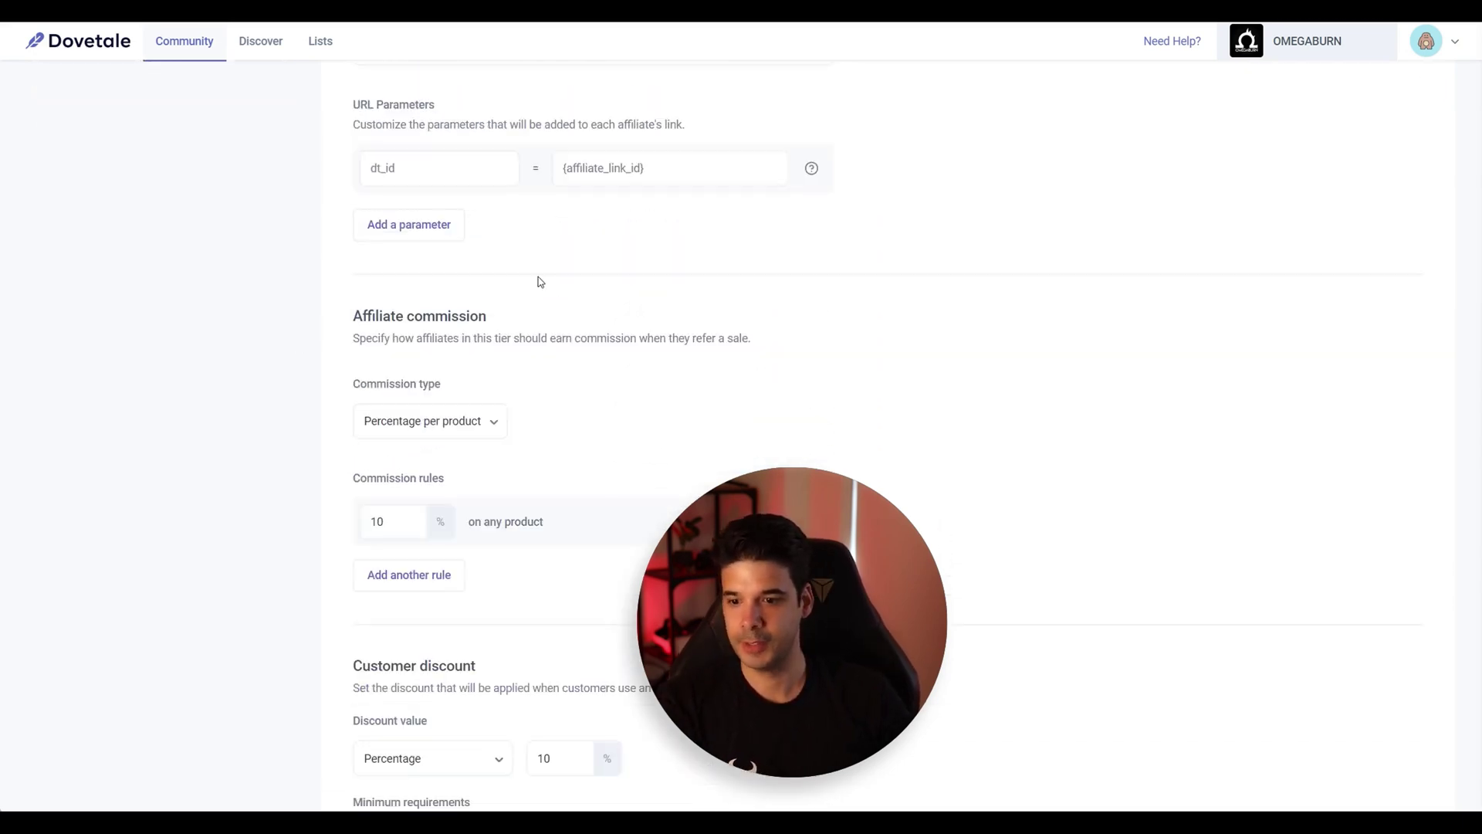
scroll(541, 282, down, 2)
scroll(496, 285, down, 1)
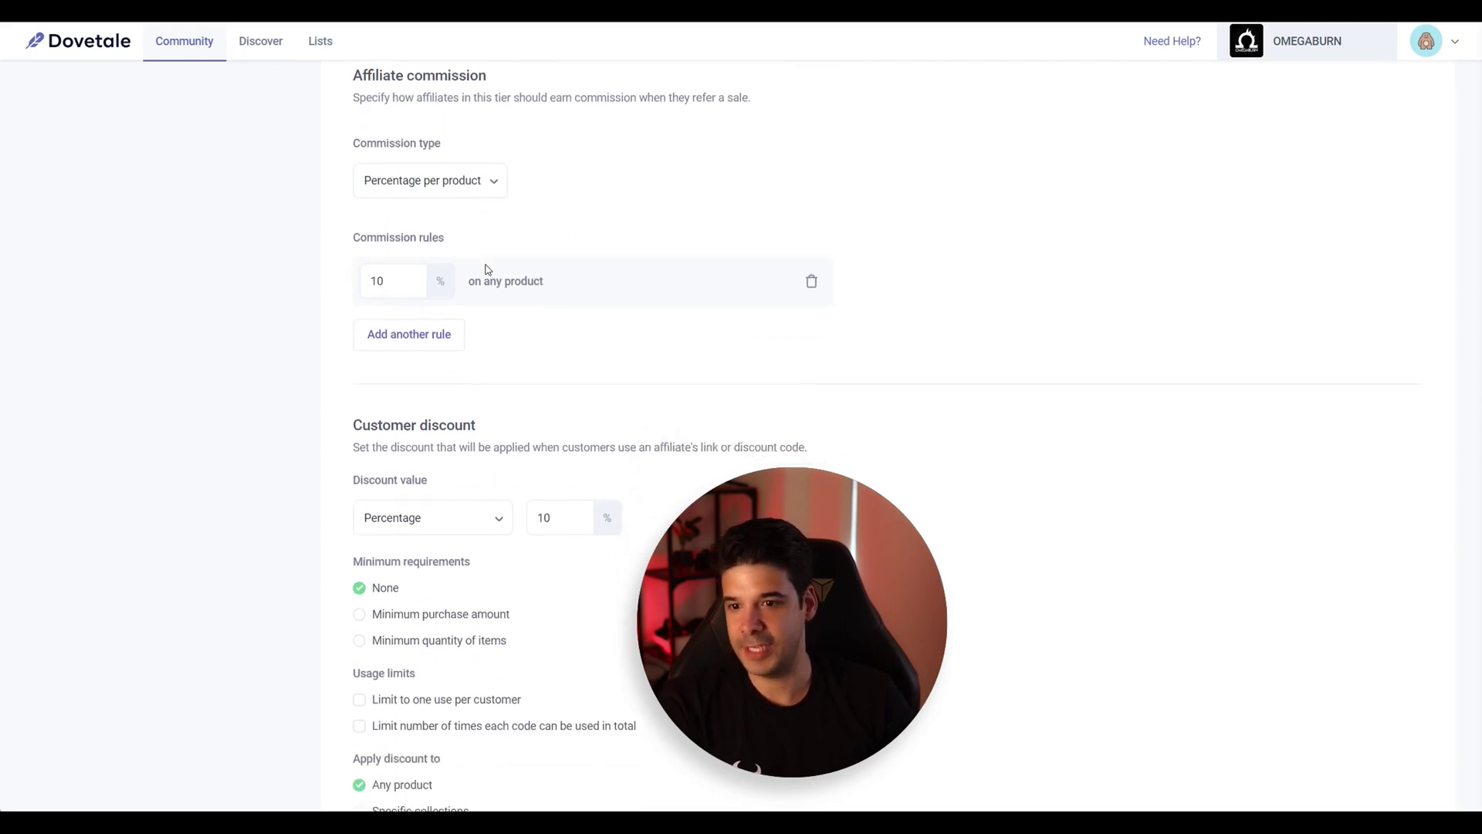
click(484, 190)
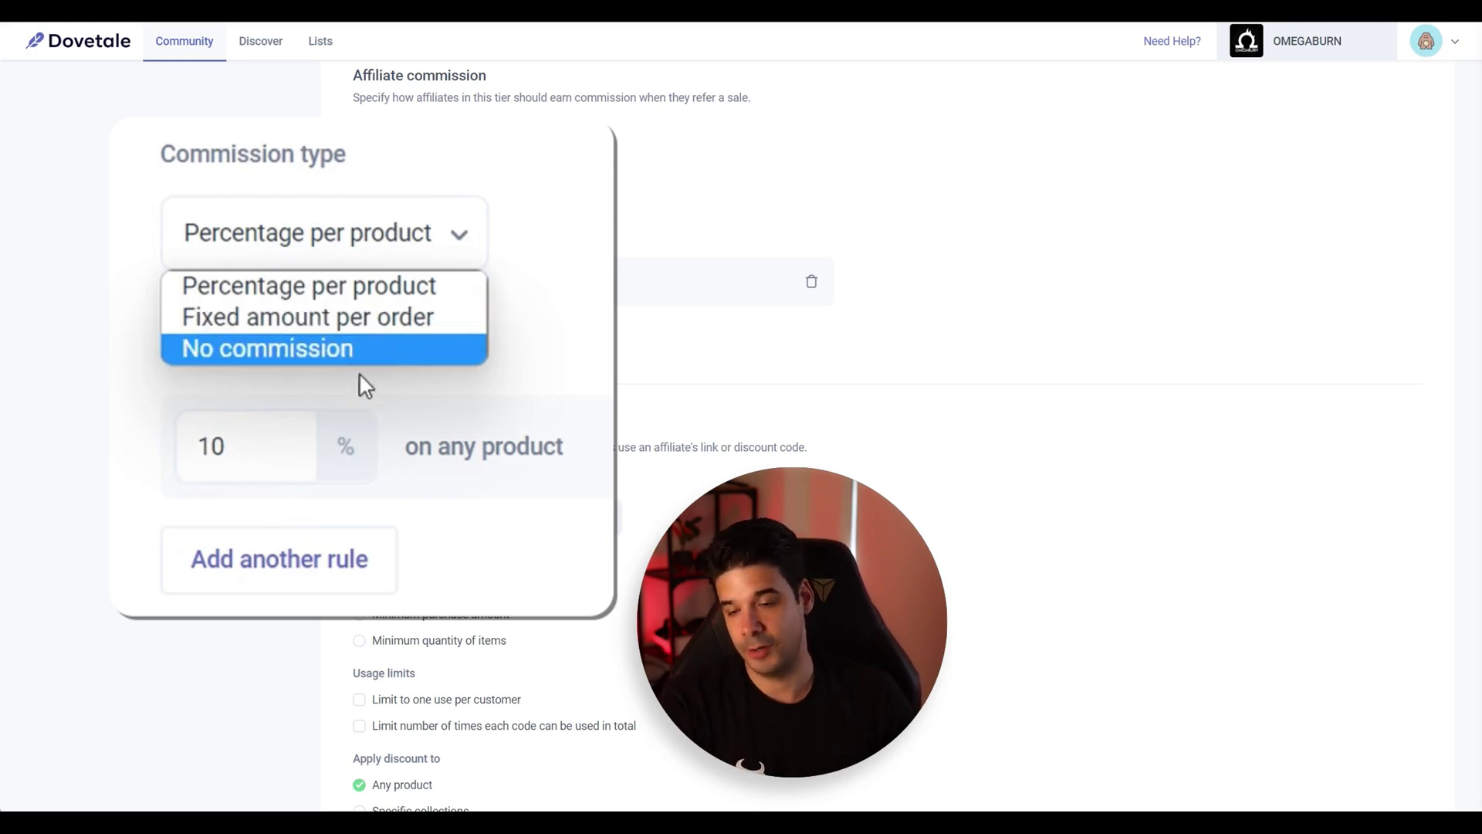
click(280, 454)
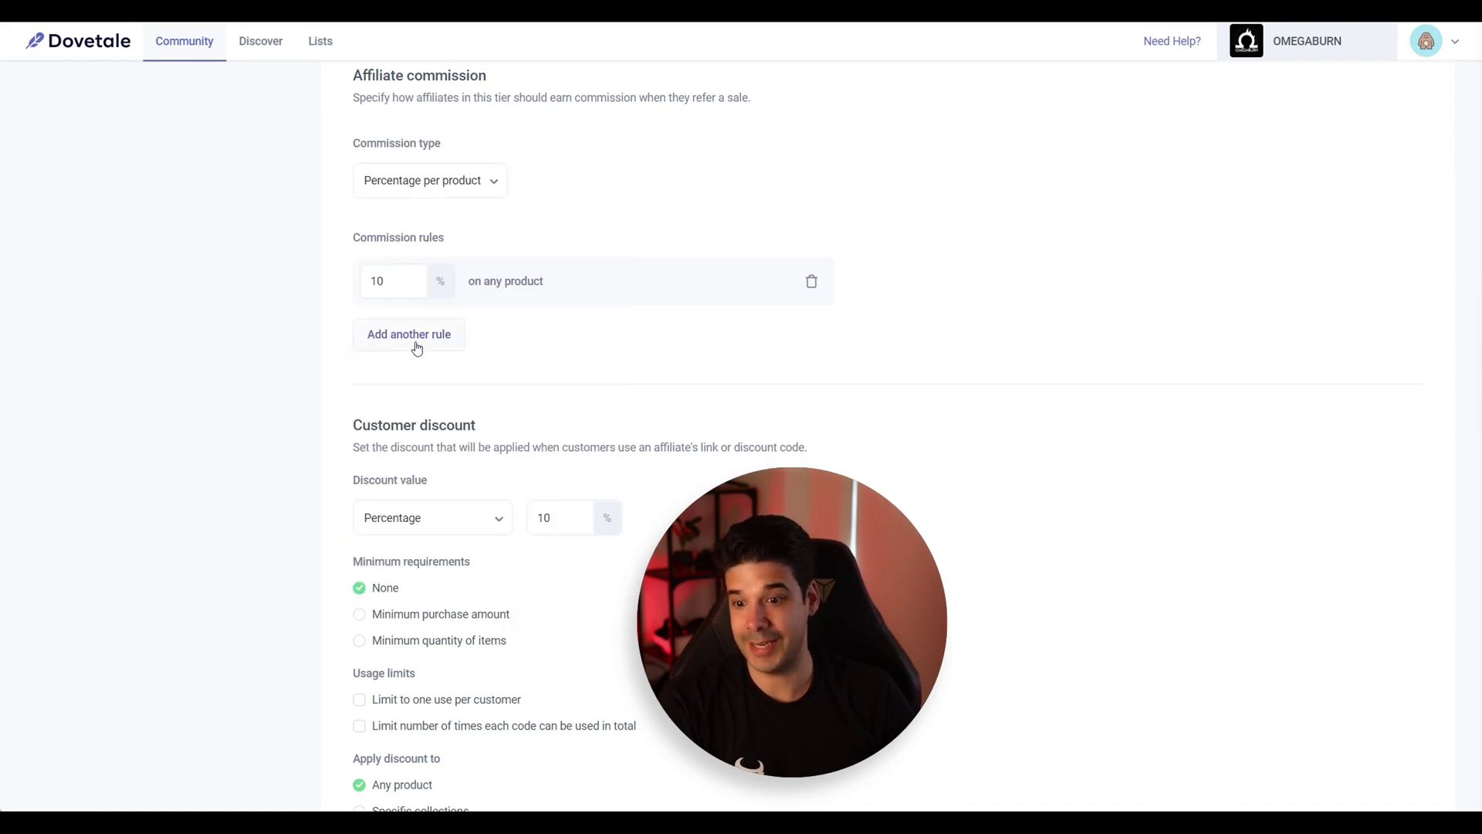
click(416, 346)
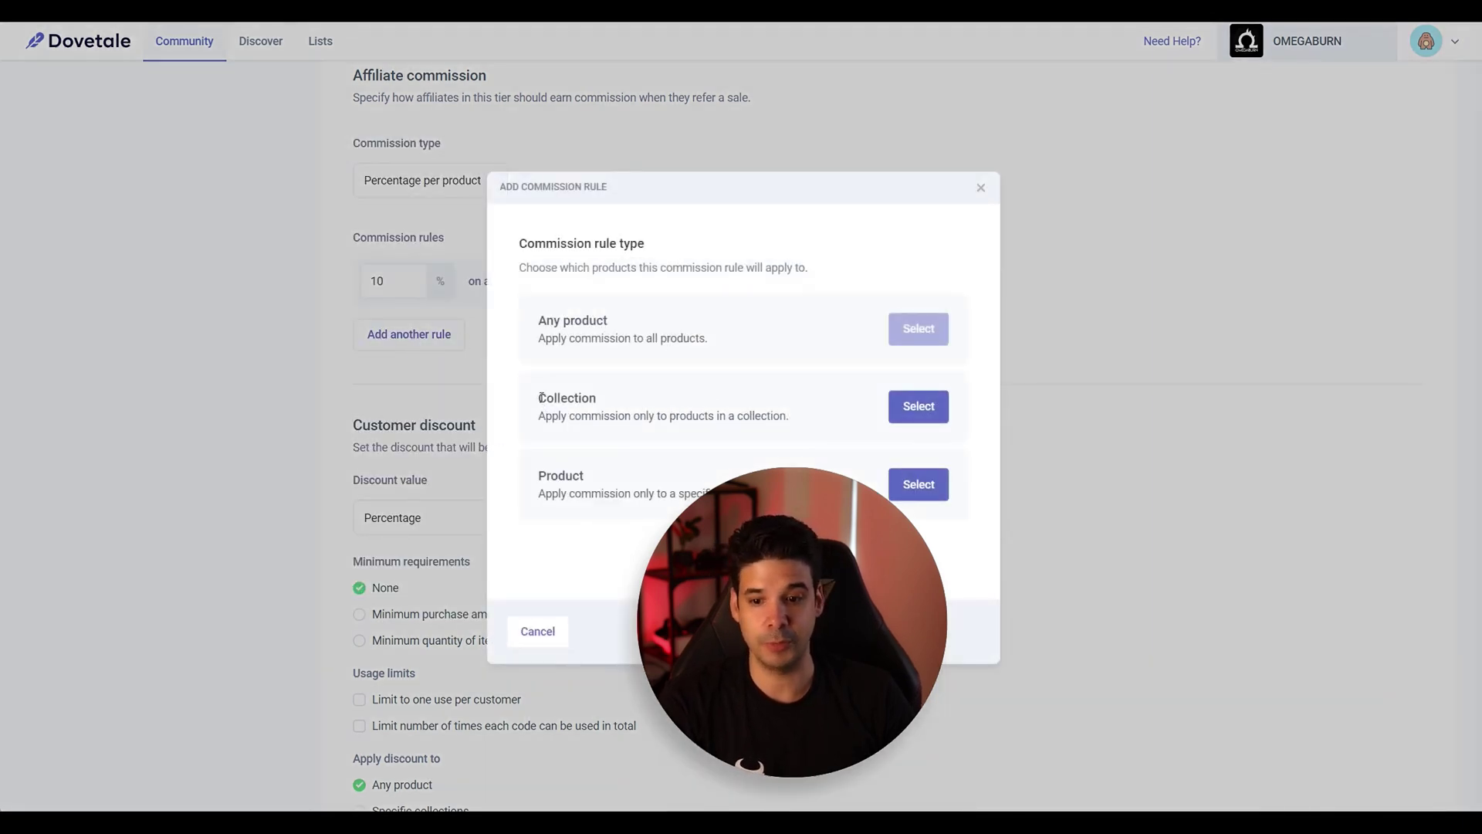
drag(541, 397, 605, 403)
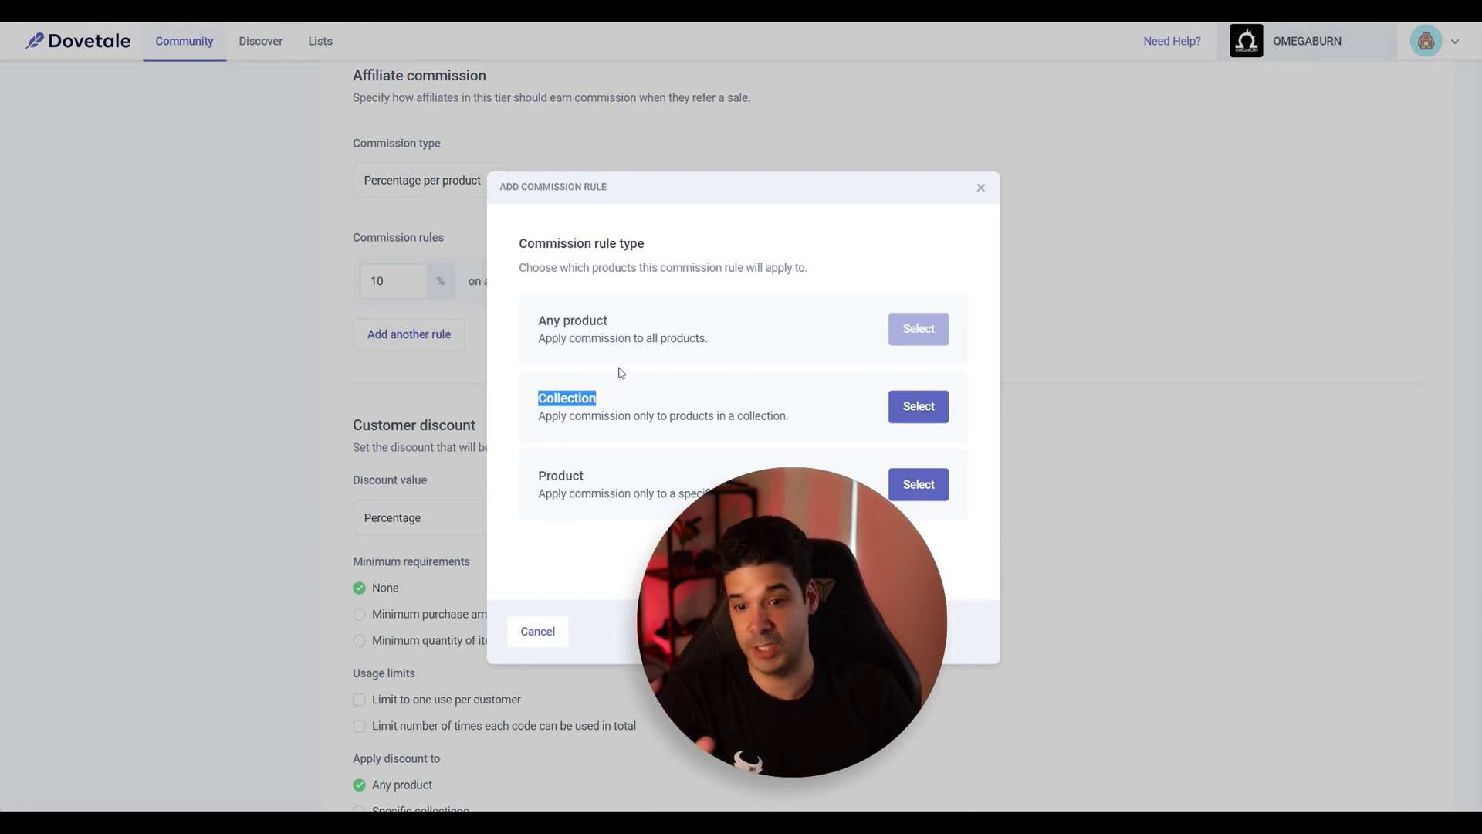
key(Escape)
scroll(792, 237, down, 4)
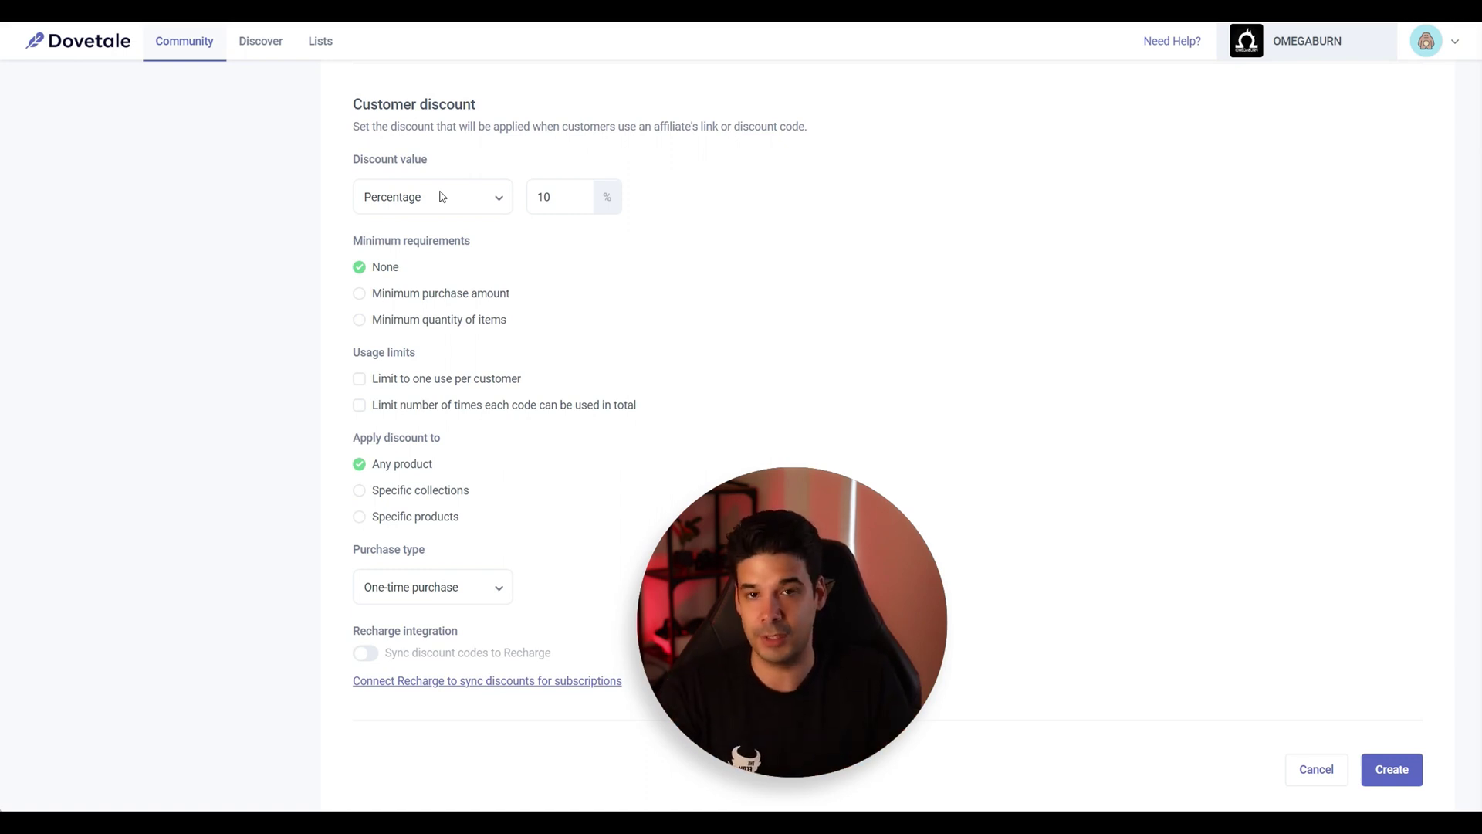
Step: Keep the customer discount at 10% as a percentage and save the Standard tier
double_click(546, 201)
click(506, 206)
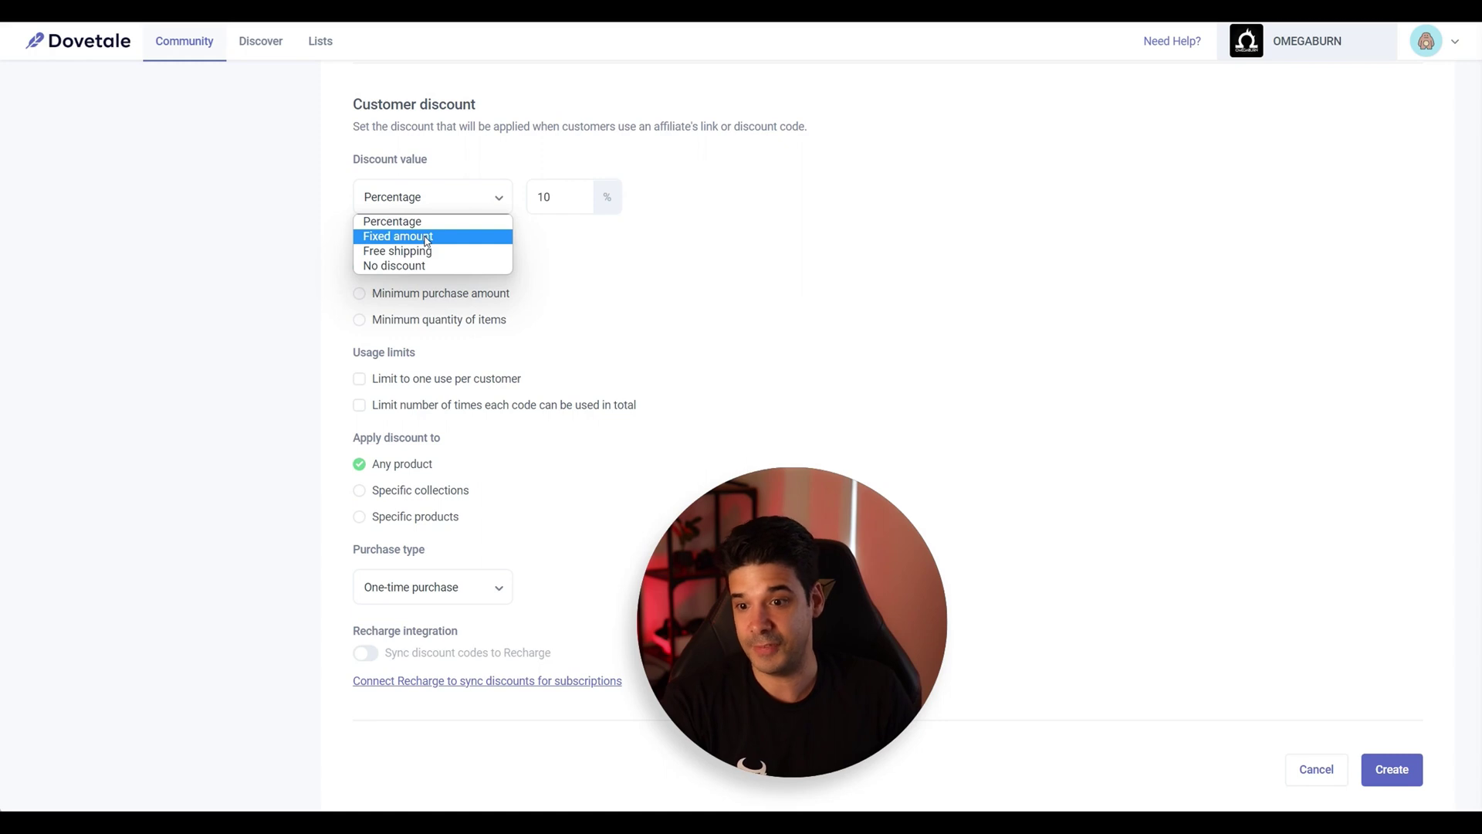
click(605, 276)
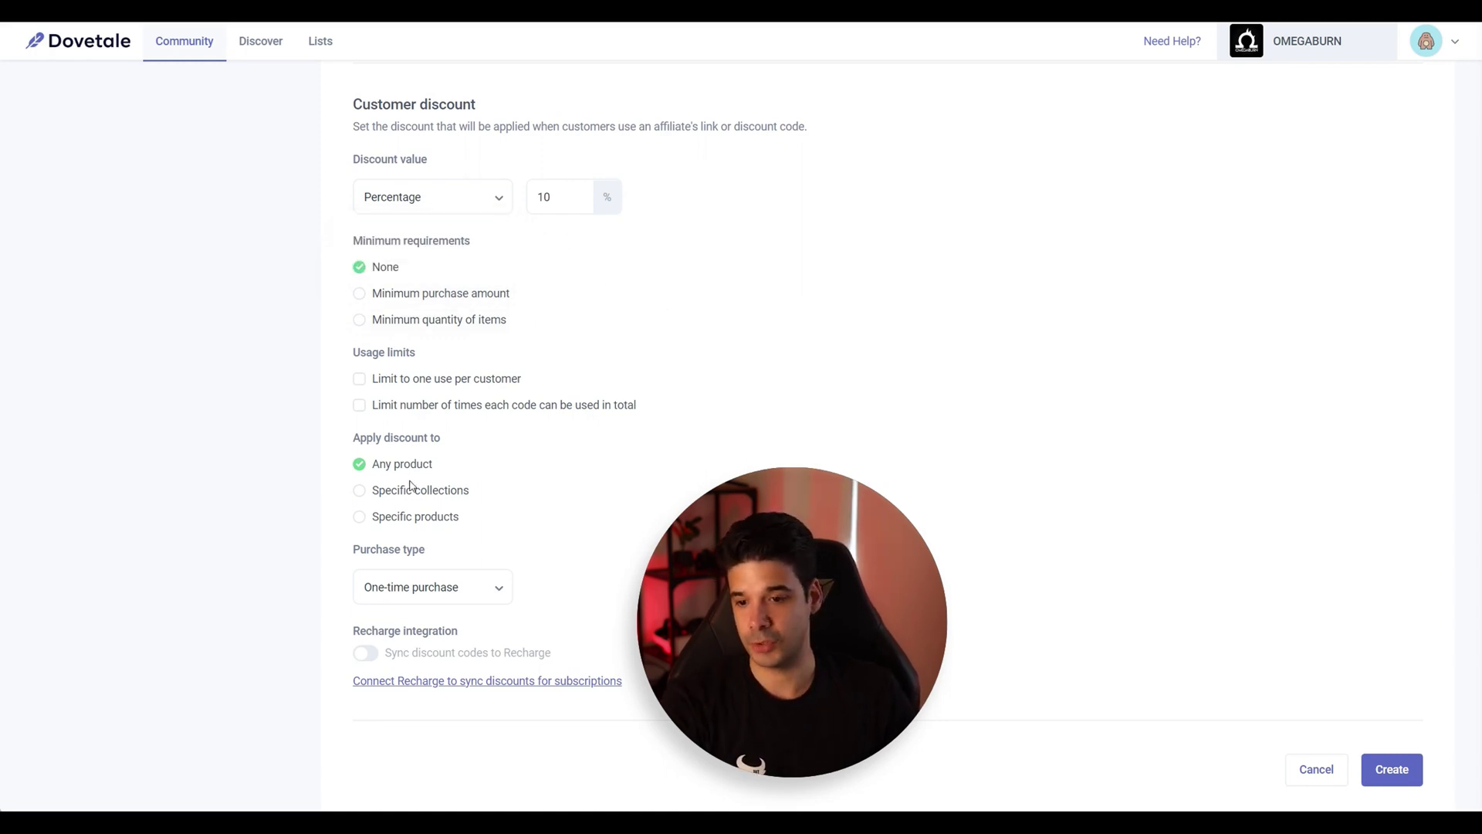
click(1388, 768)
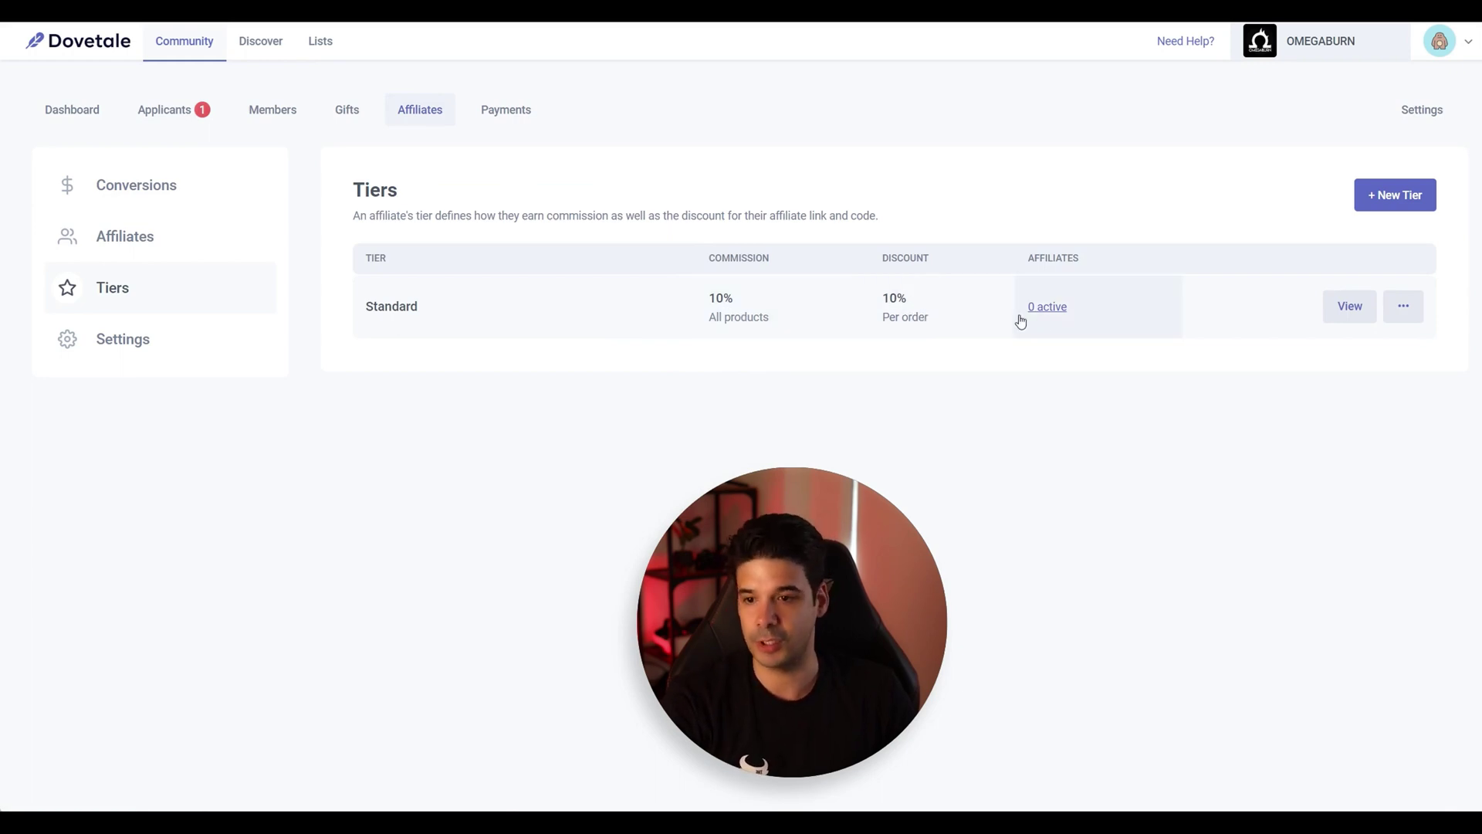
Step: Approve the applicant, assign the Standard tier in the welcome package, and start adding a gift
click(165, 112)
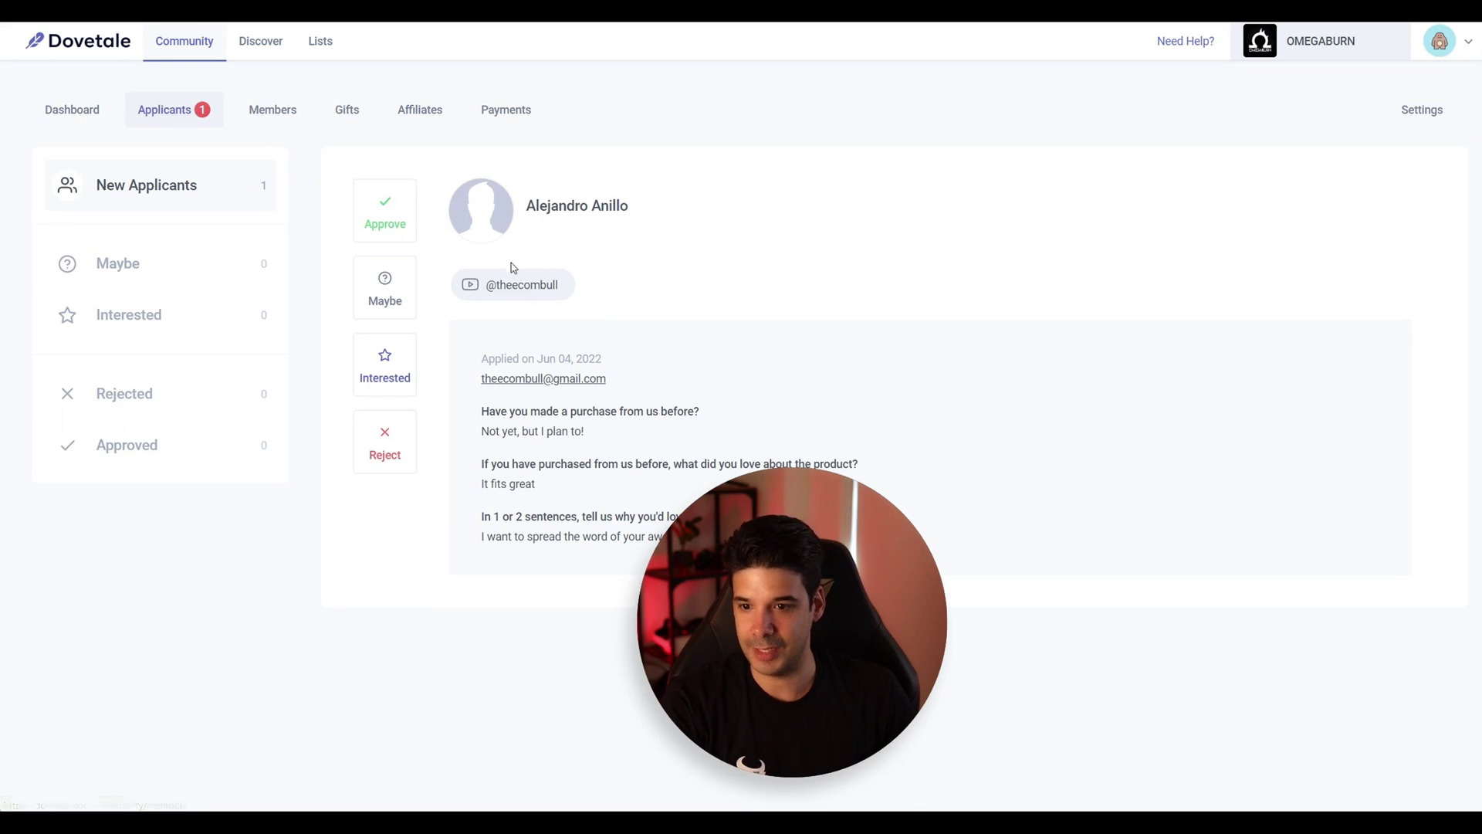
click(384, 217)
click(949, 741)
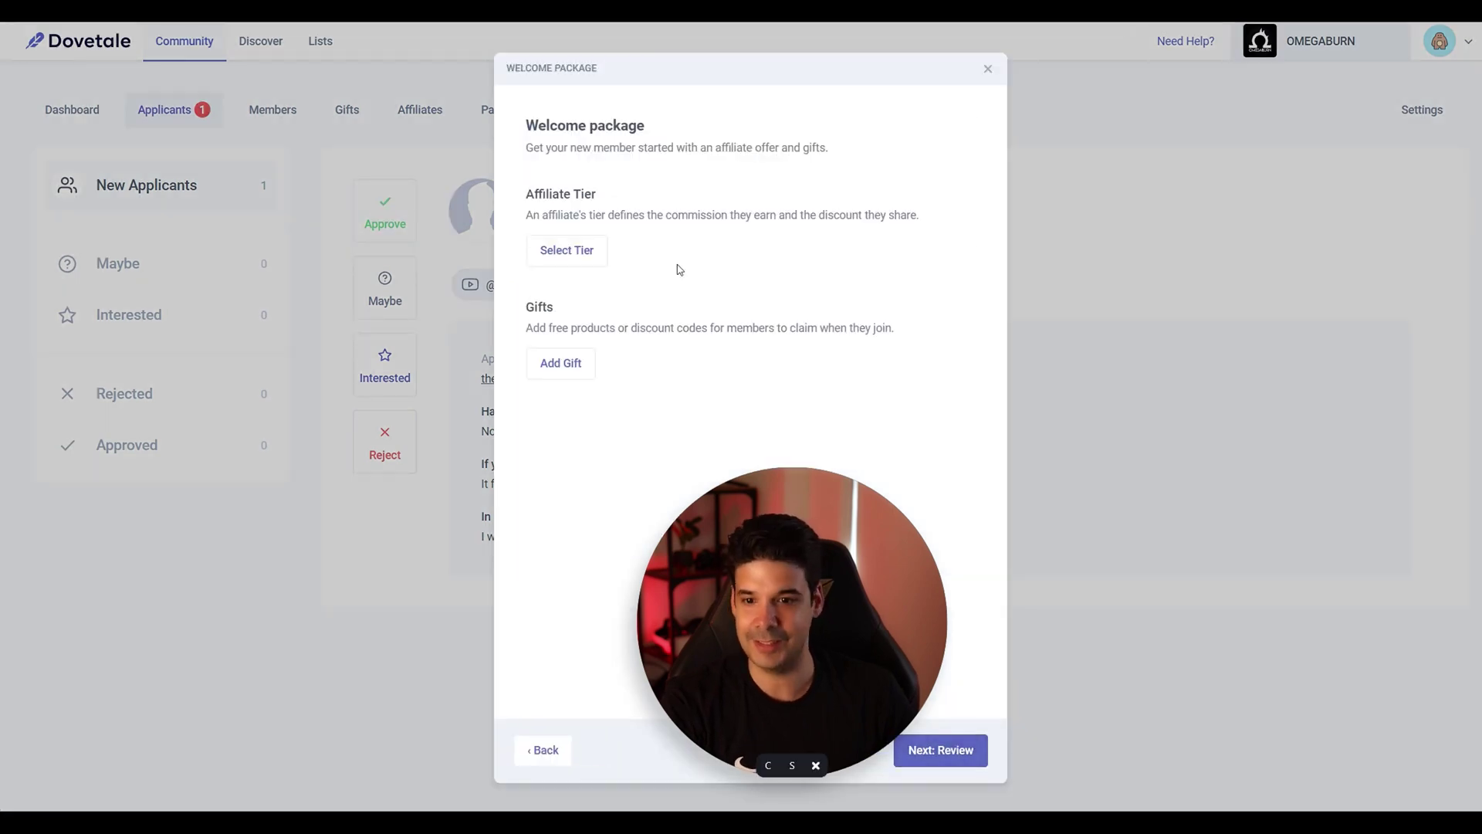
click(567, 247)
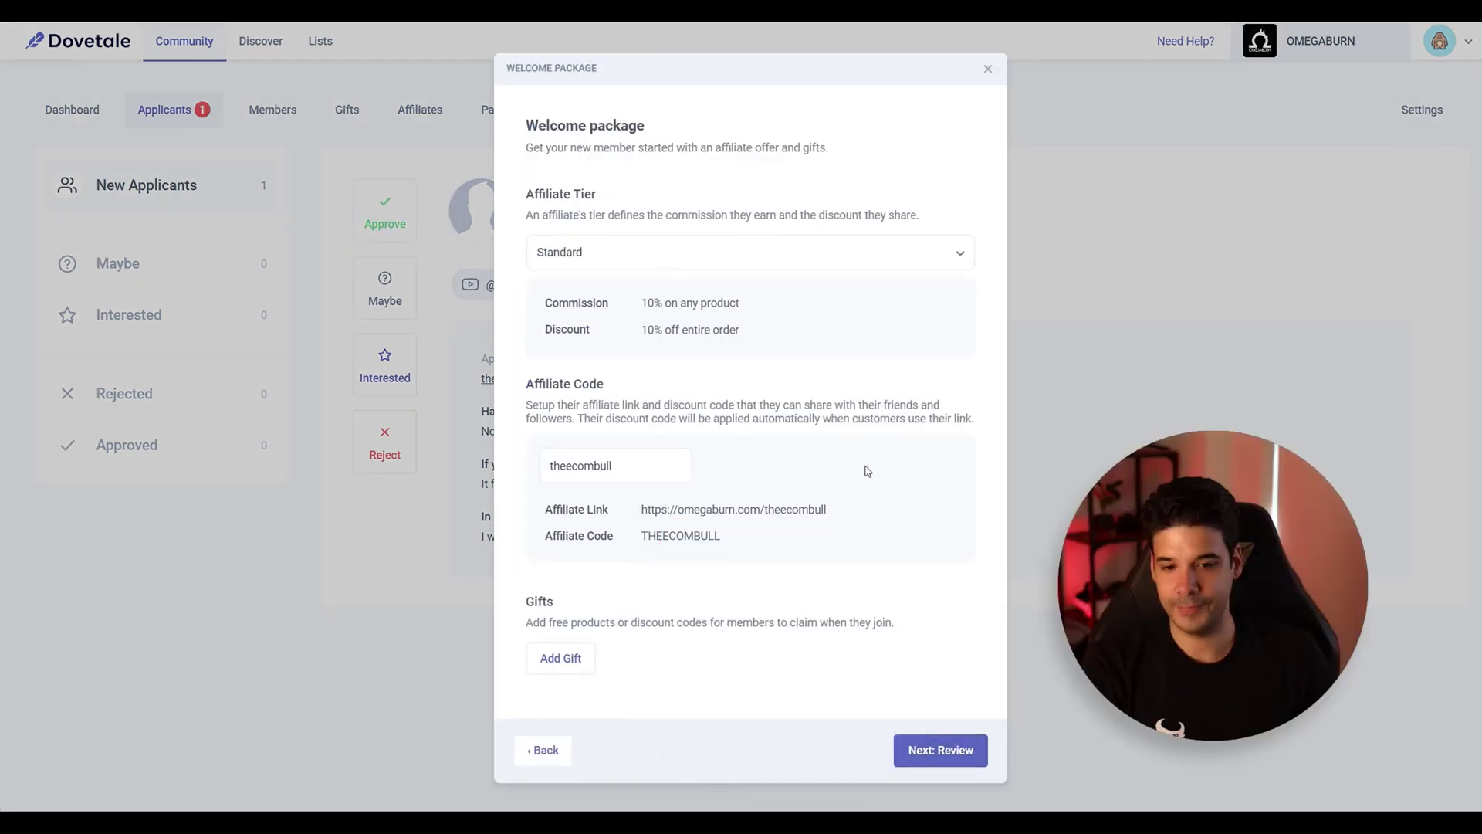
click(562, 659)
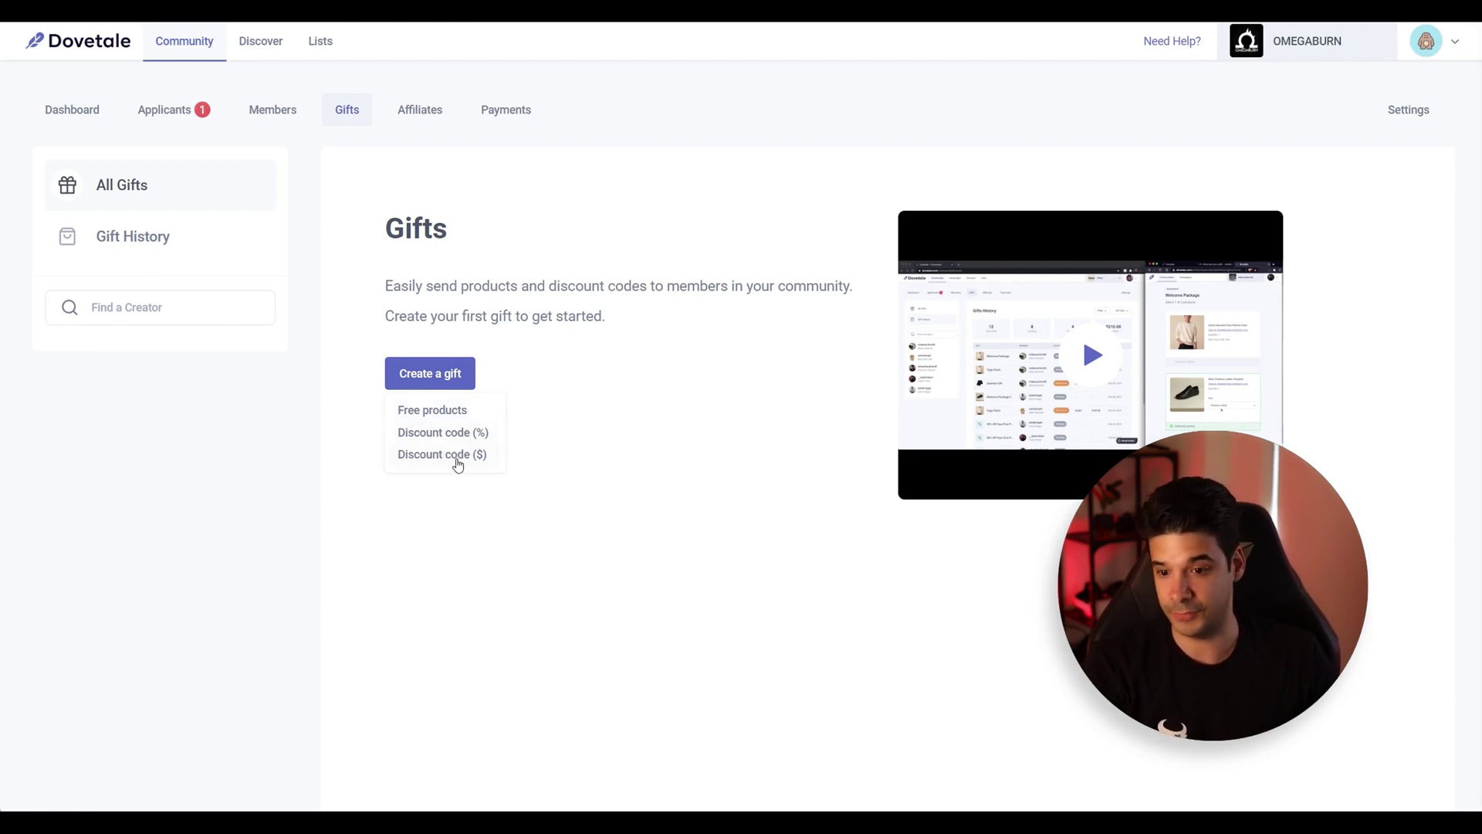
Step: Start a percentage discount code gift named '50% OFF Ambassador' with a 50% discount value
click(455, 432)
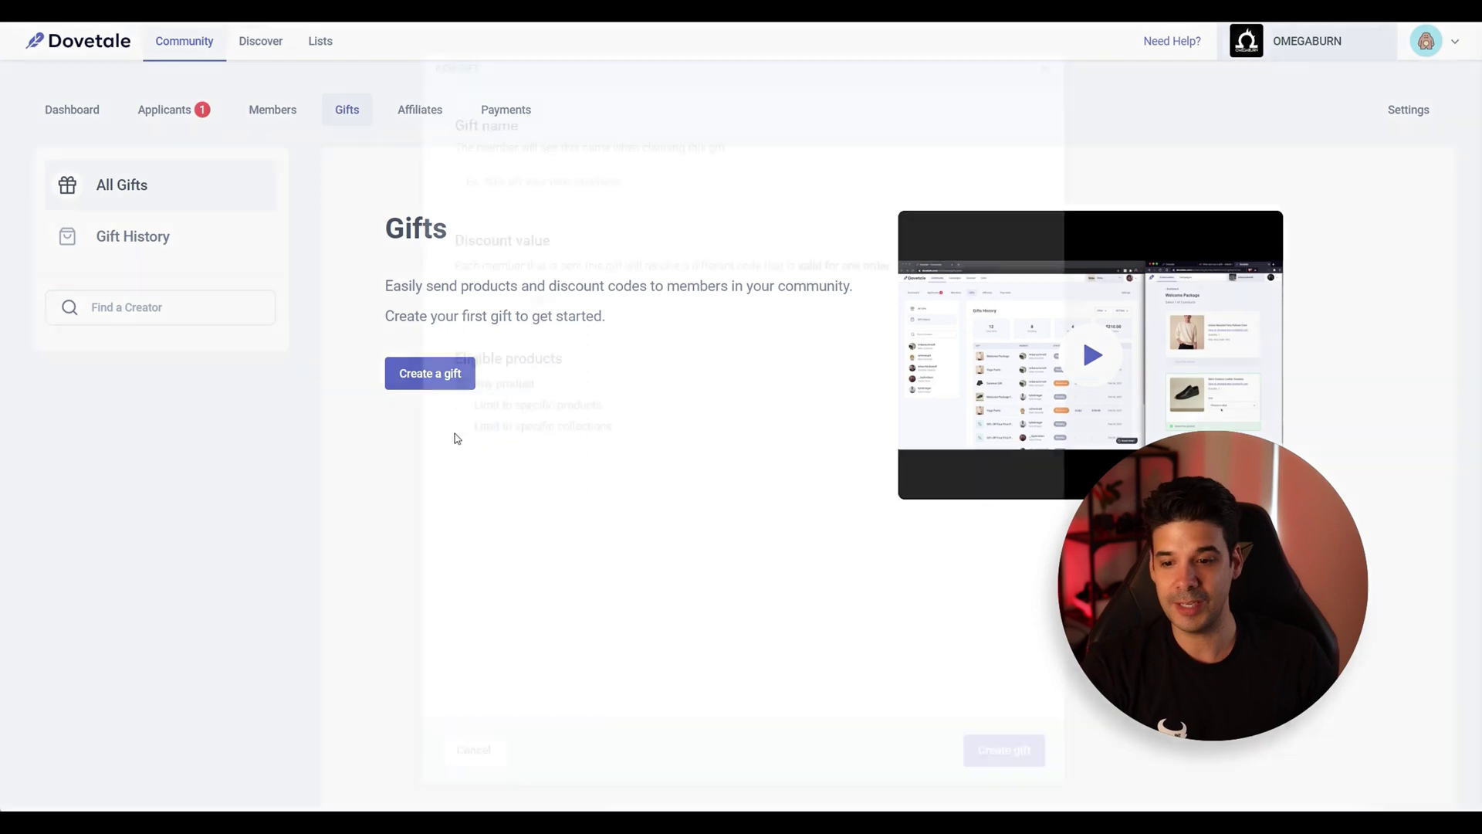
click(575, 183)
text(50% OFF Ambassador)
drag(585, 181, 558, 183)
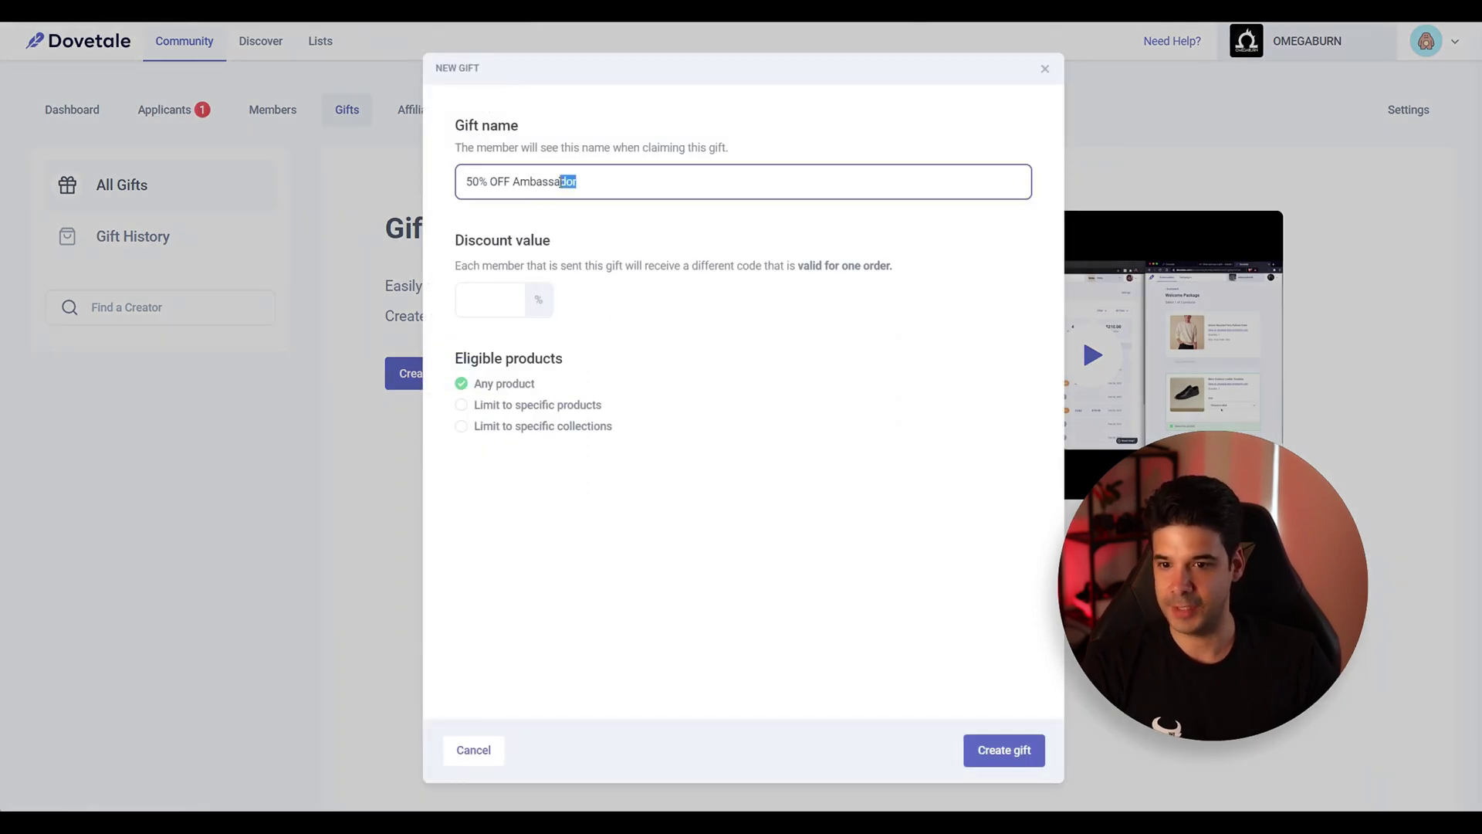
click(567, 185)
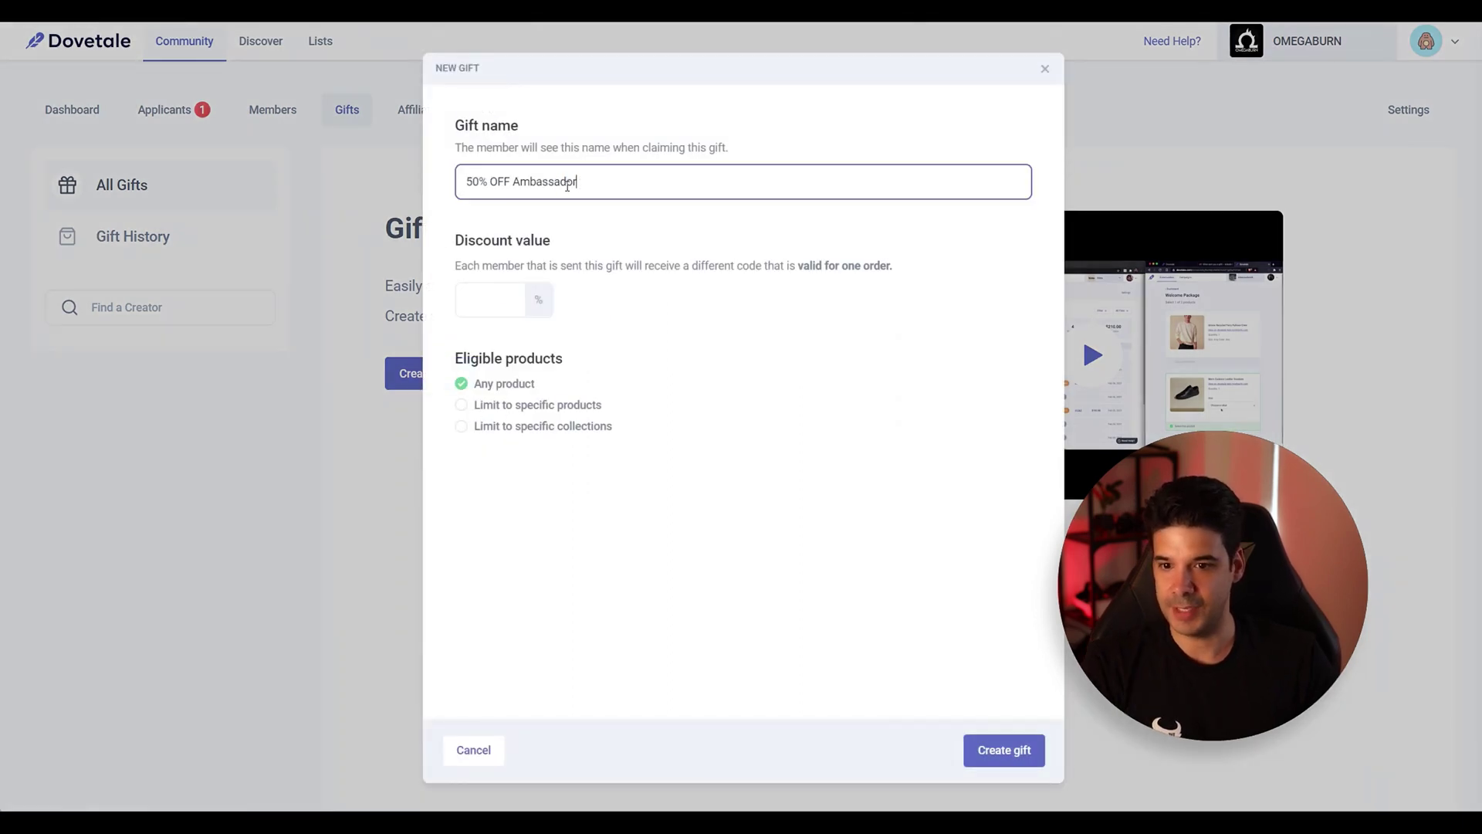
click(495, 298)
text(50)
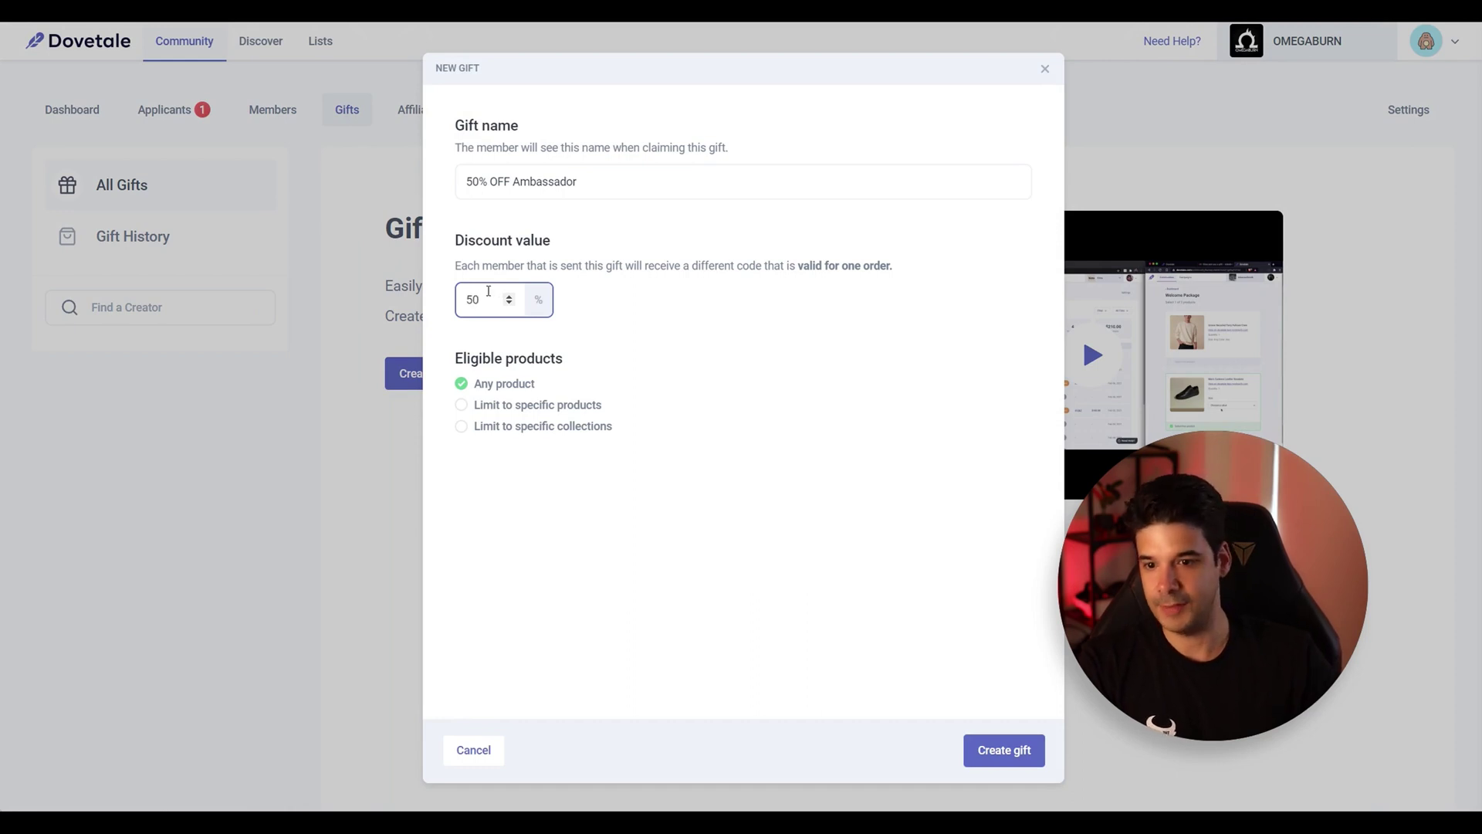
click(621, 338)
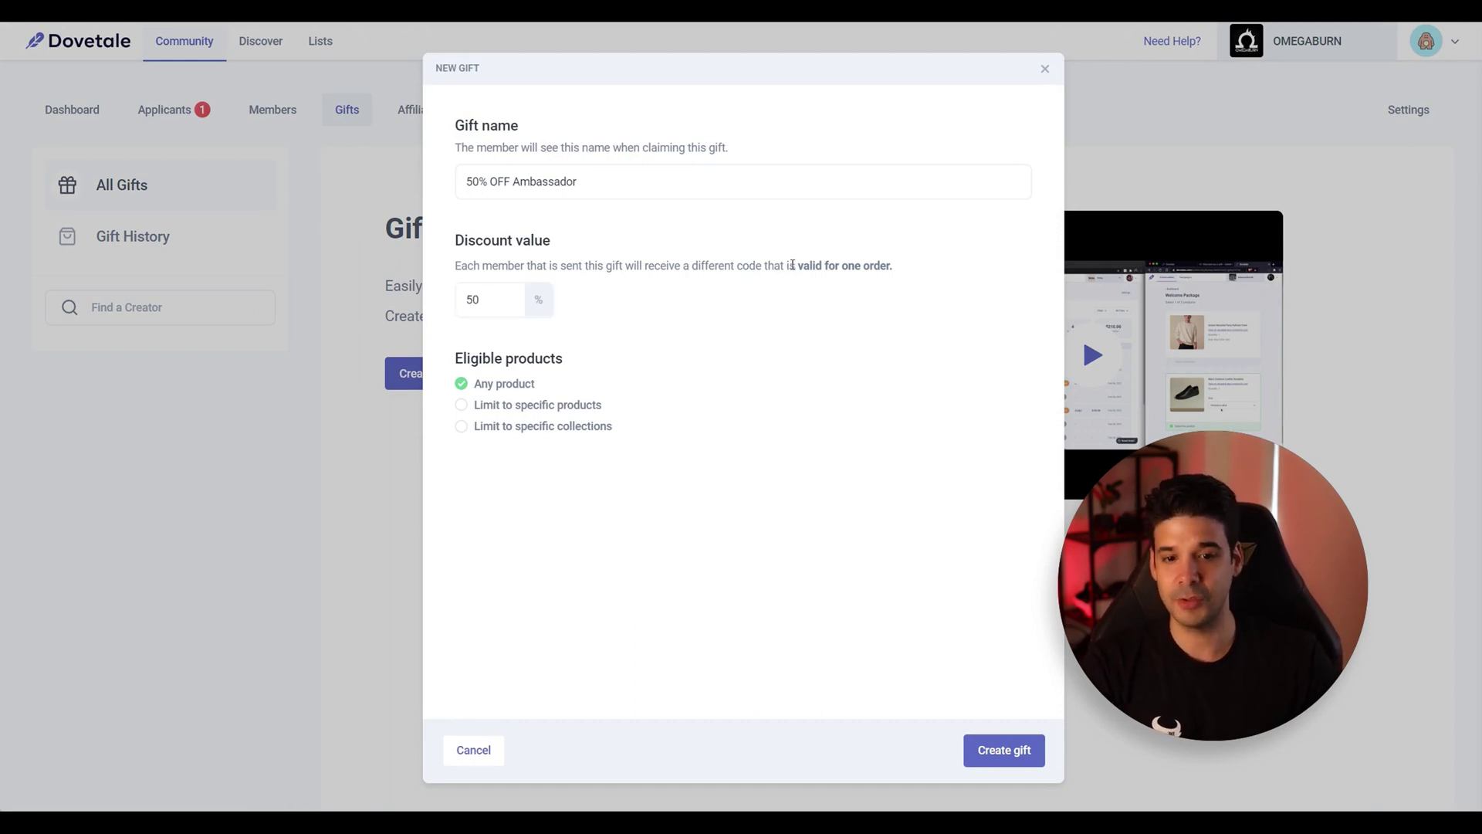
Step: Limit the gift to the Men's Sweat Activated Shirts collection
drag(801, 266, 888, 266)
click(808, 310)
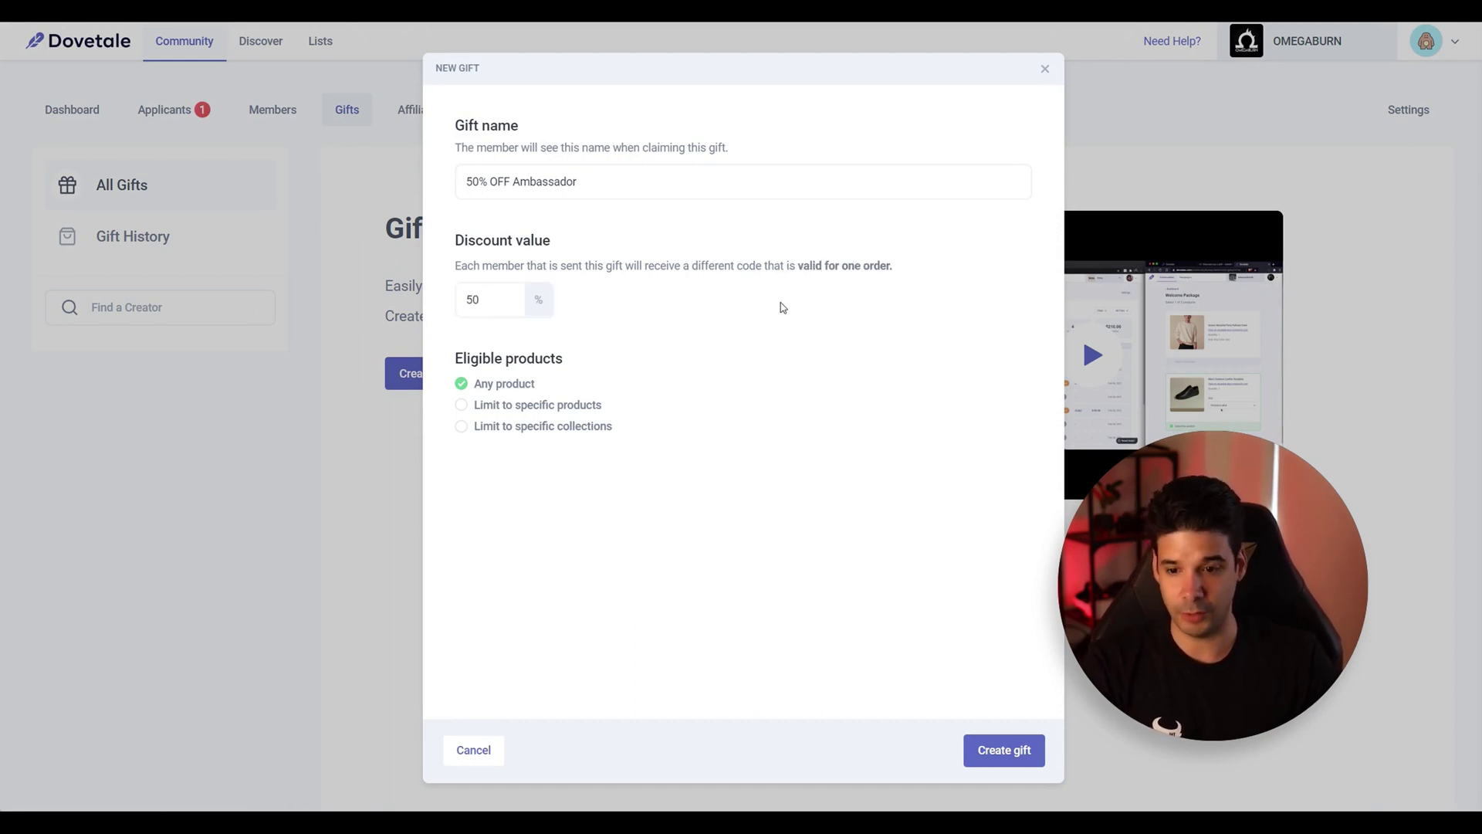
click(462, 426)
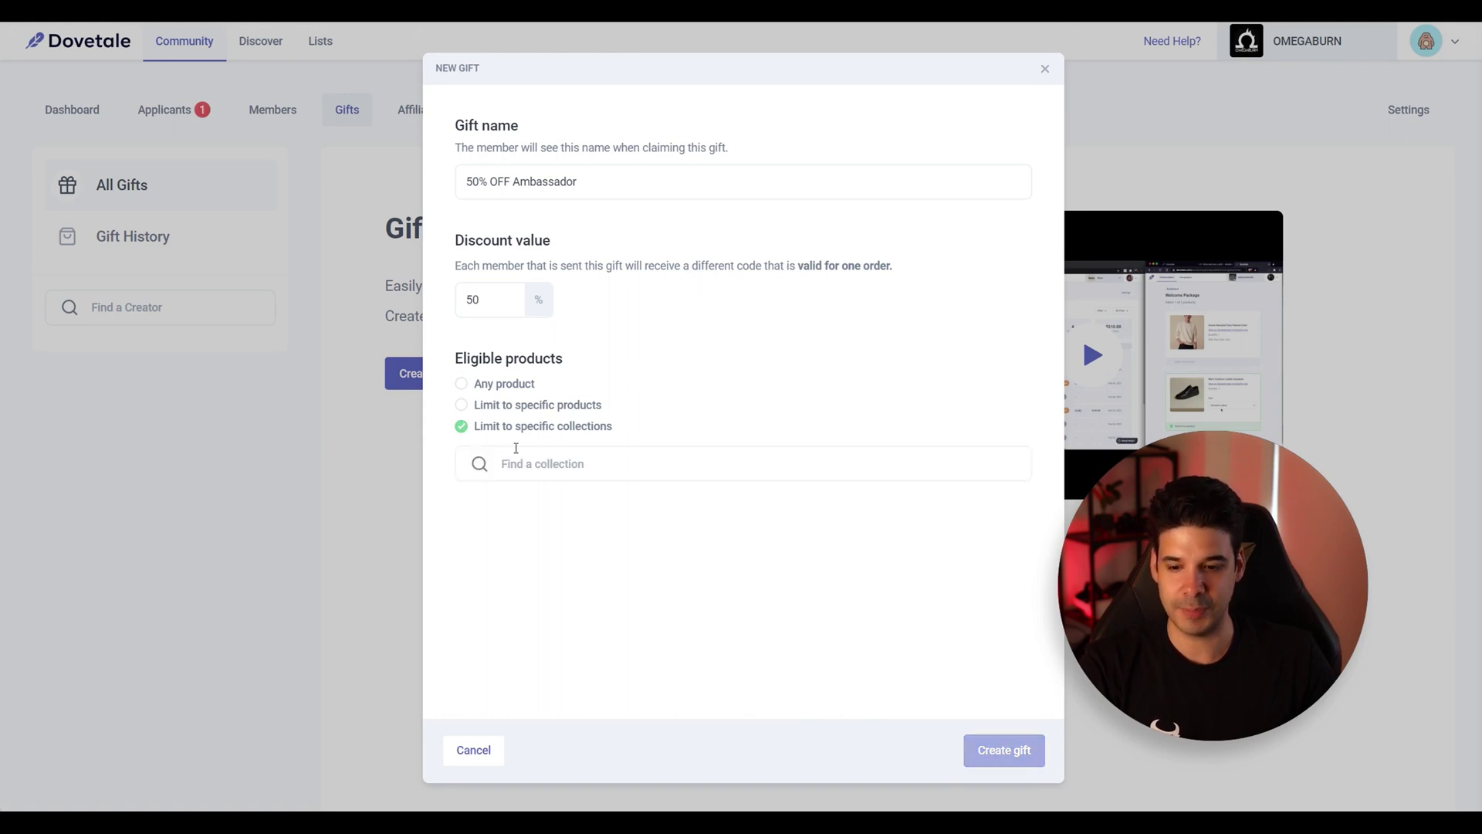
click(568, 464)
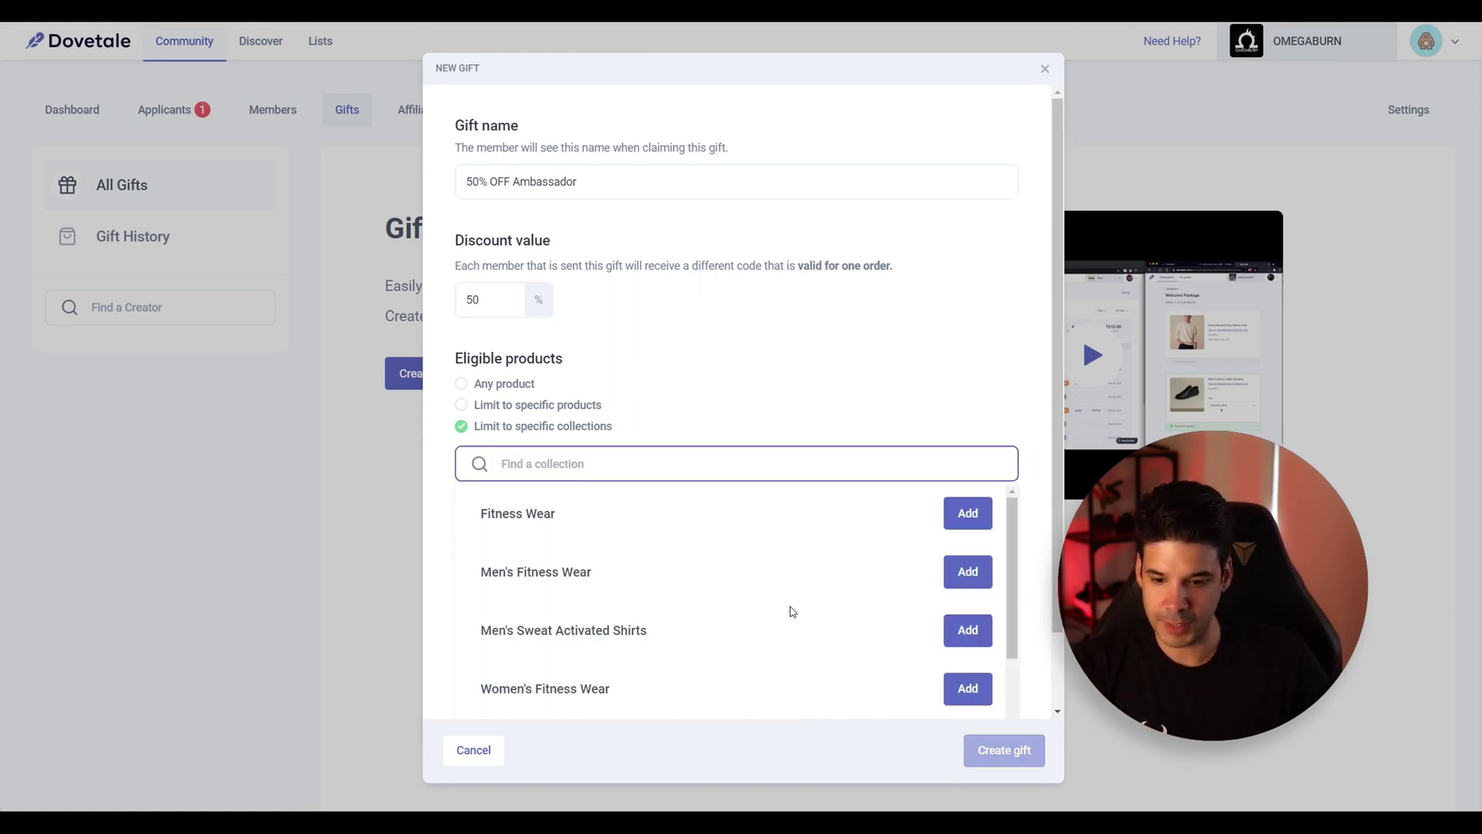
click(969, 632)
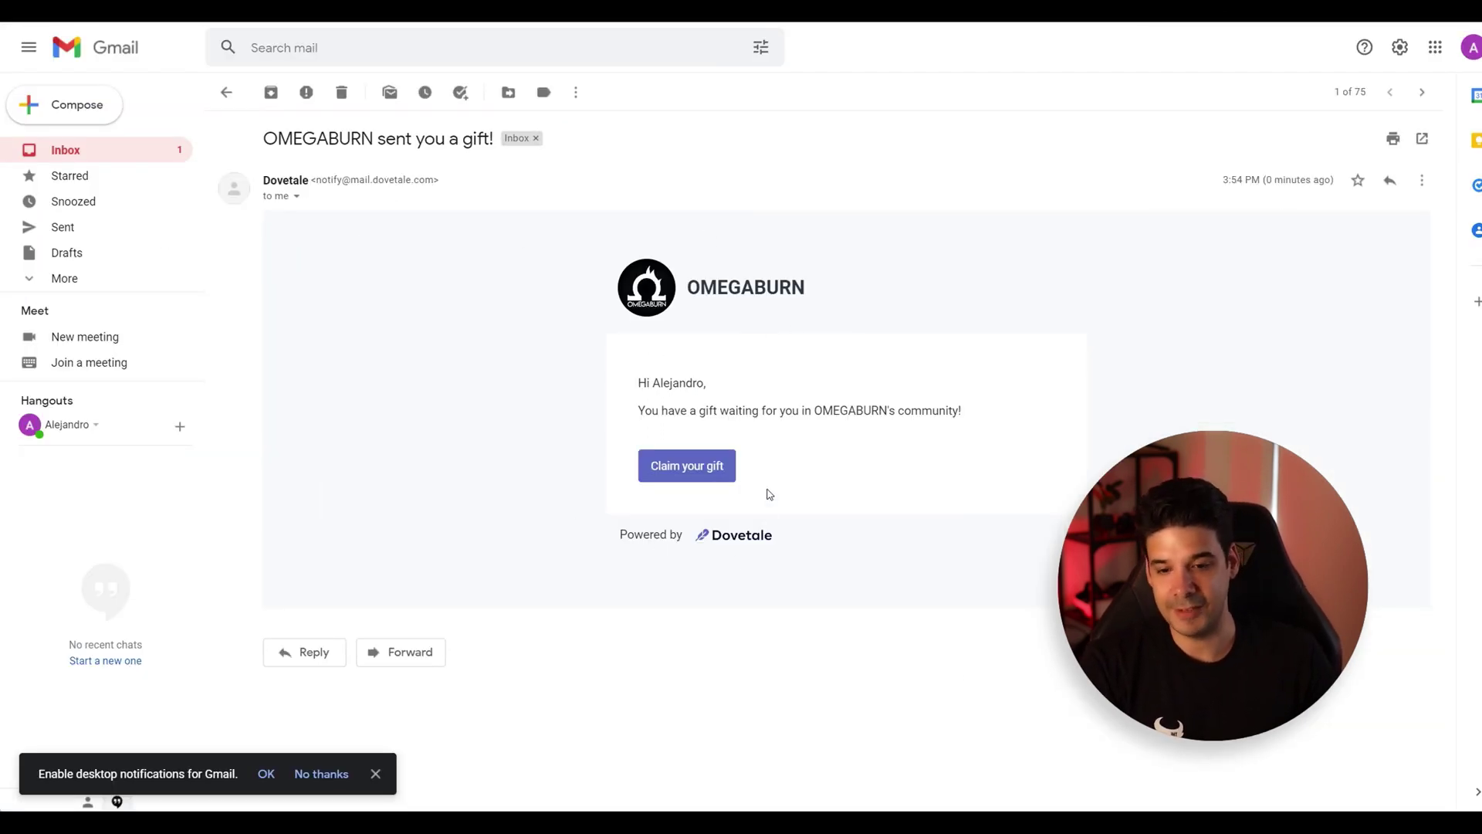
Step: Claim the gift from OMEGABURN's gift-waiting email in Gmail
drag(639, 413, 907, 411)
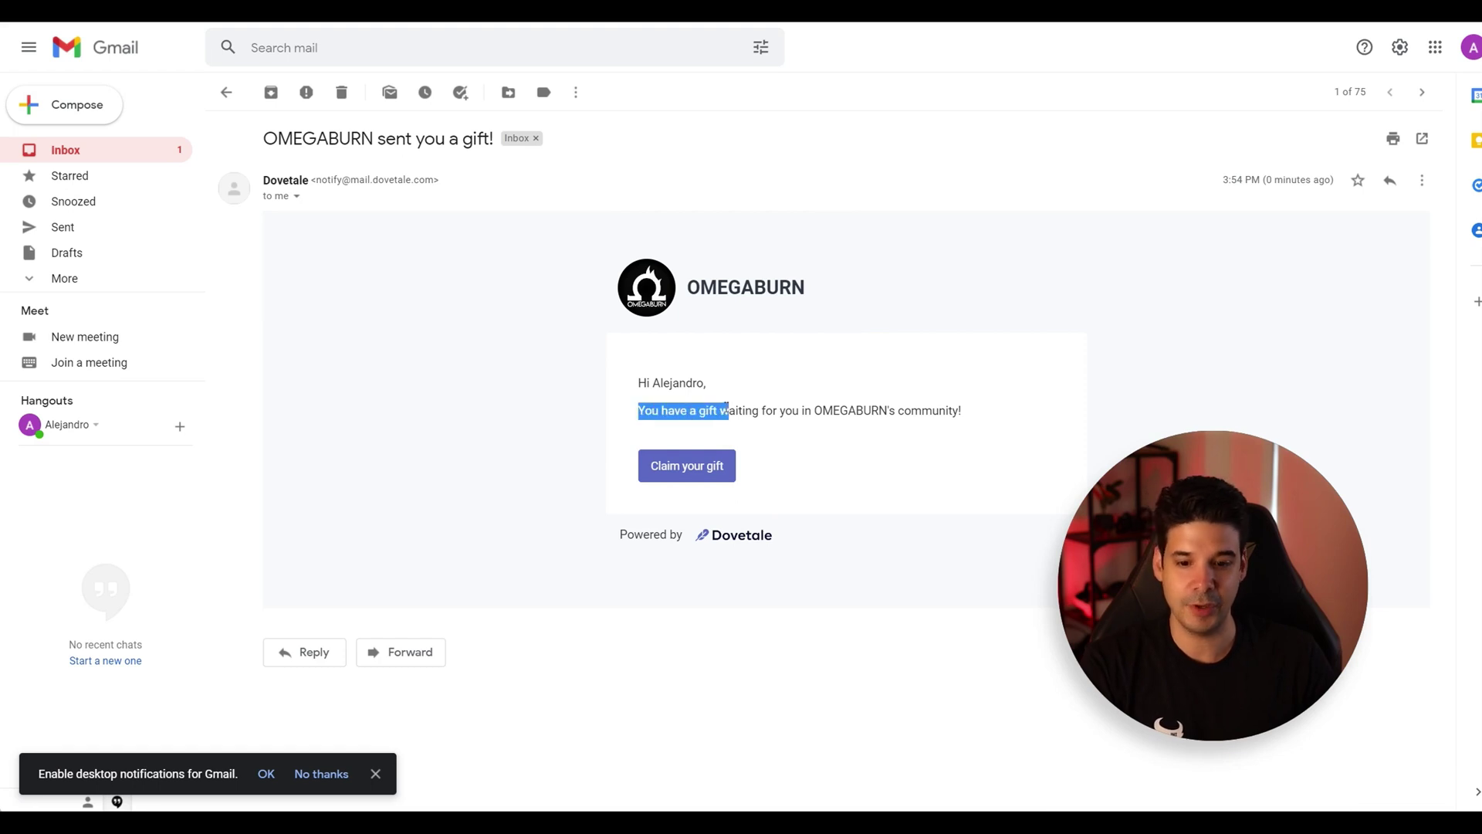
click(913, 411)
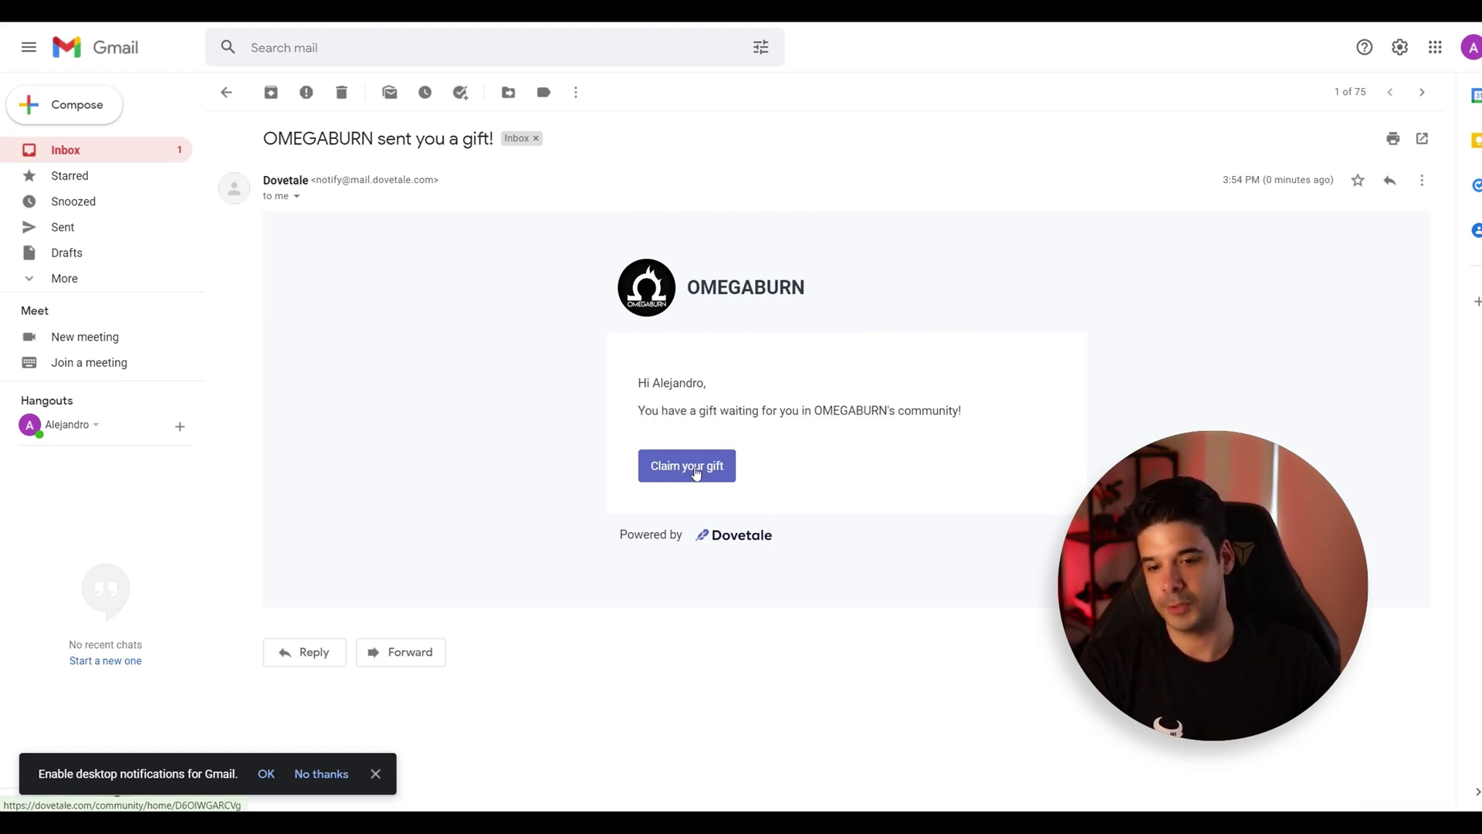
click(250, 115)
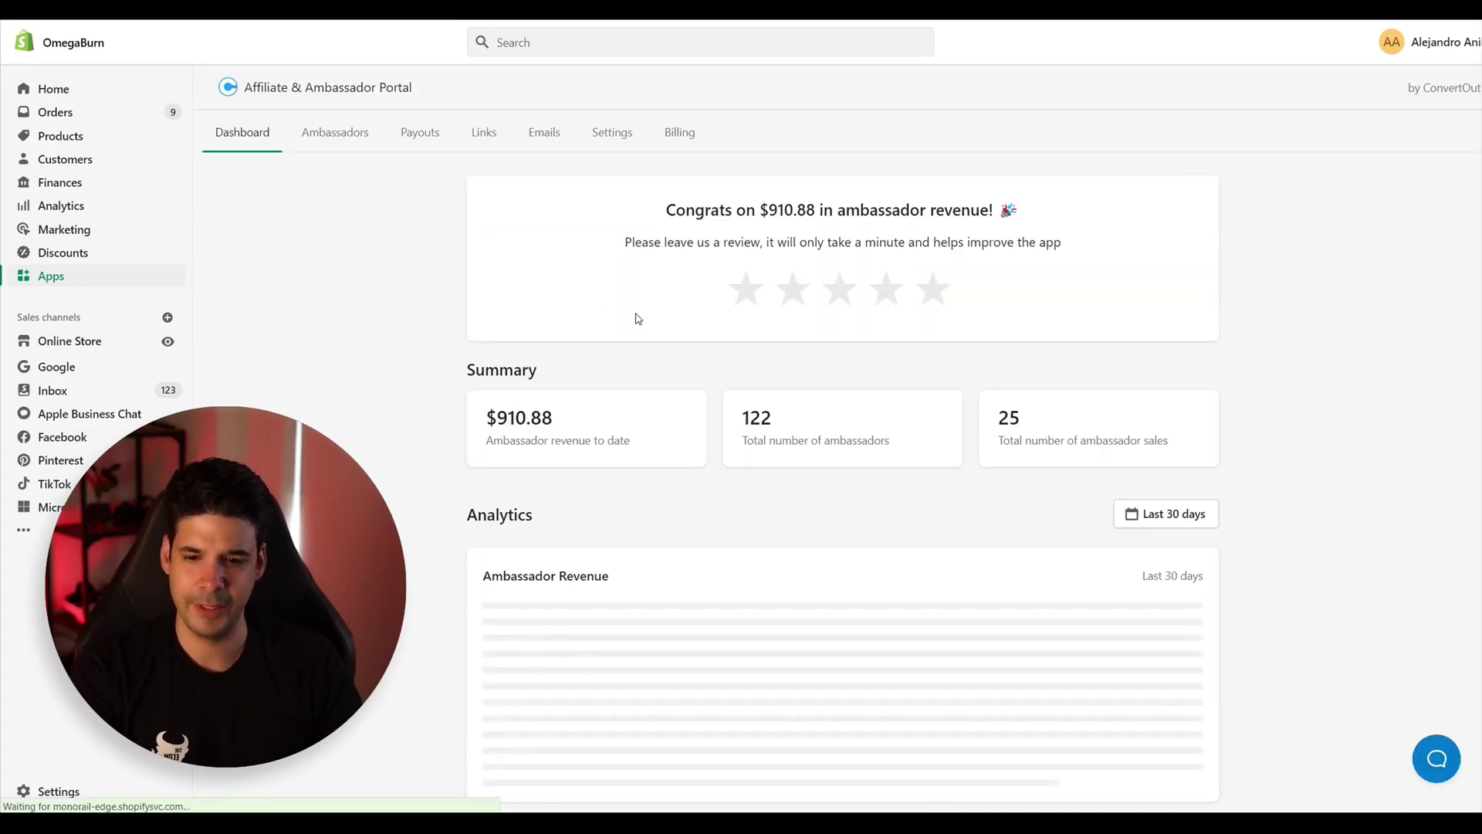
Step: Review the $910.88 ambassador revenue and scroll through the Latest Ambassador Sales table
scroll(594, 382, down, 1)
double_click(558, 340)
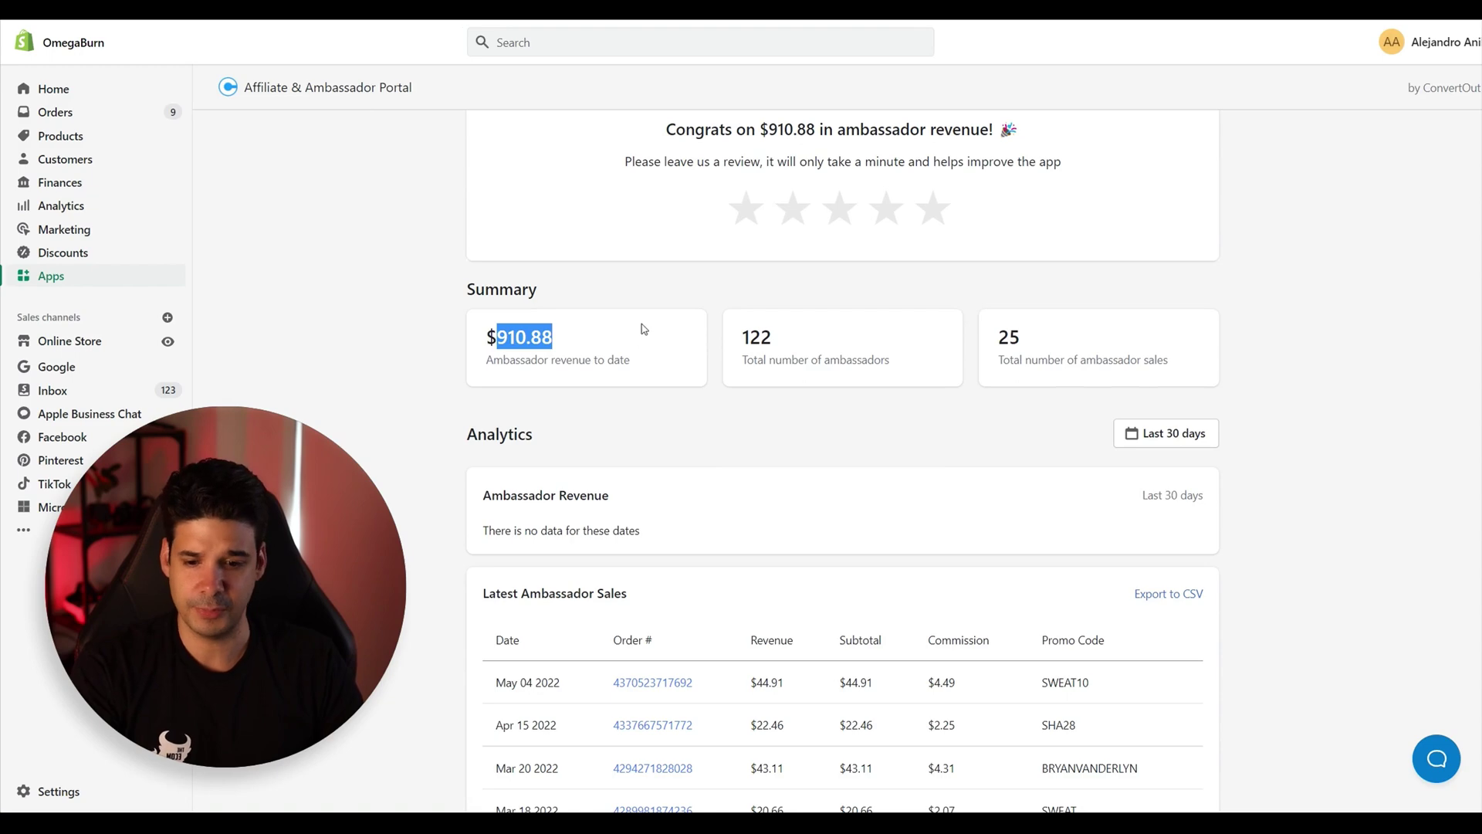
scroll(644, 329, down, 5)
scroll(648, 328, up, 5)
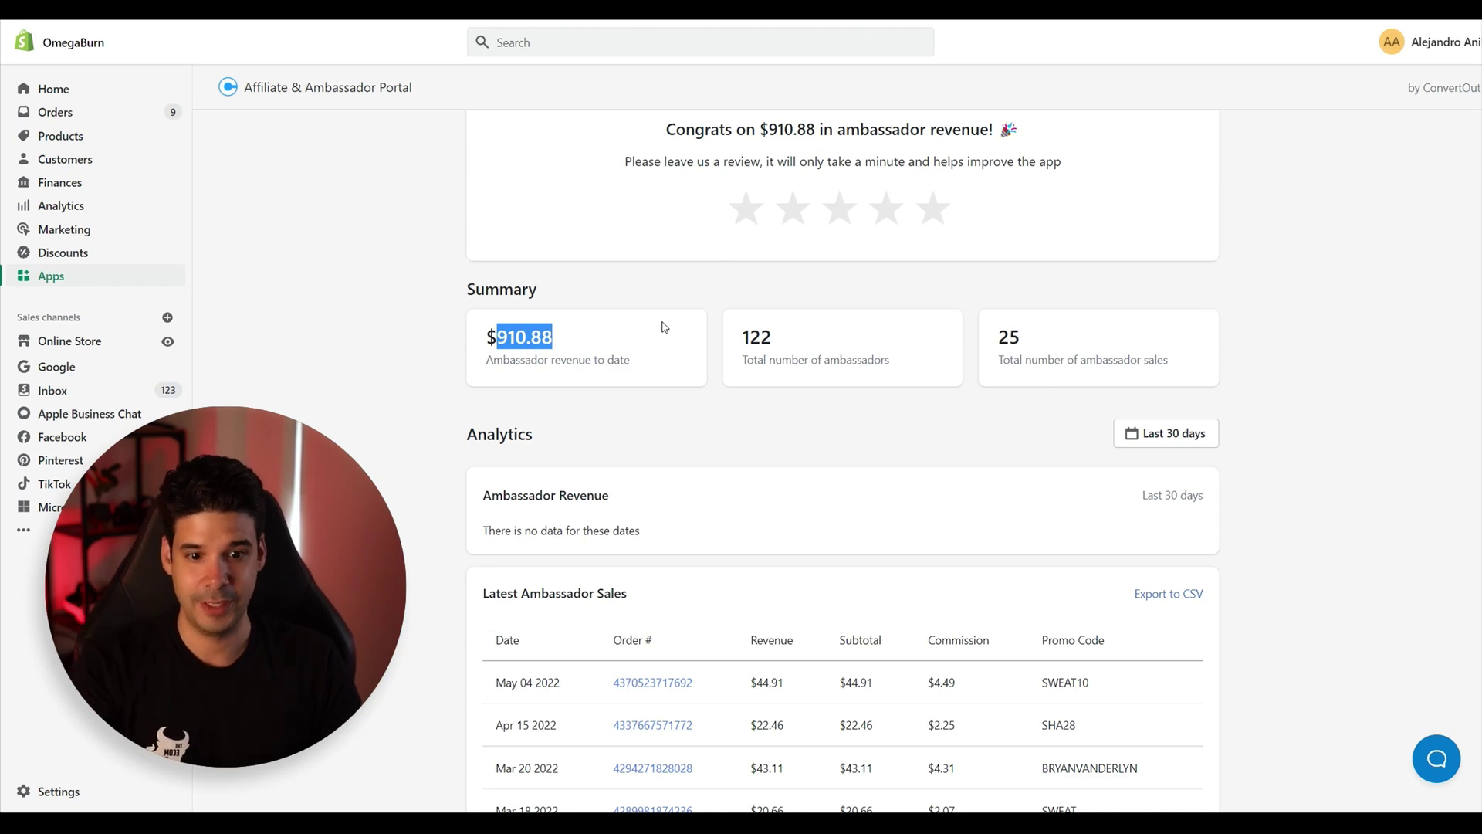
click(581, 335)
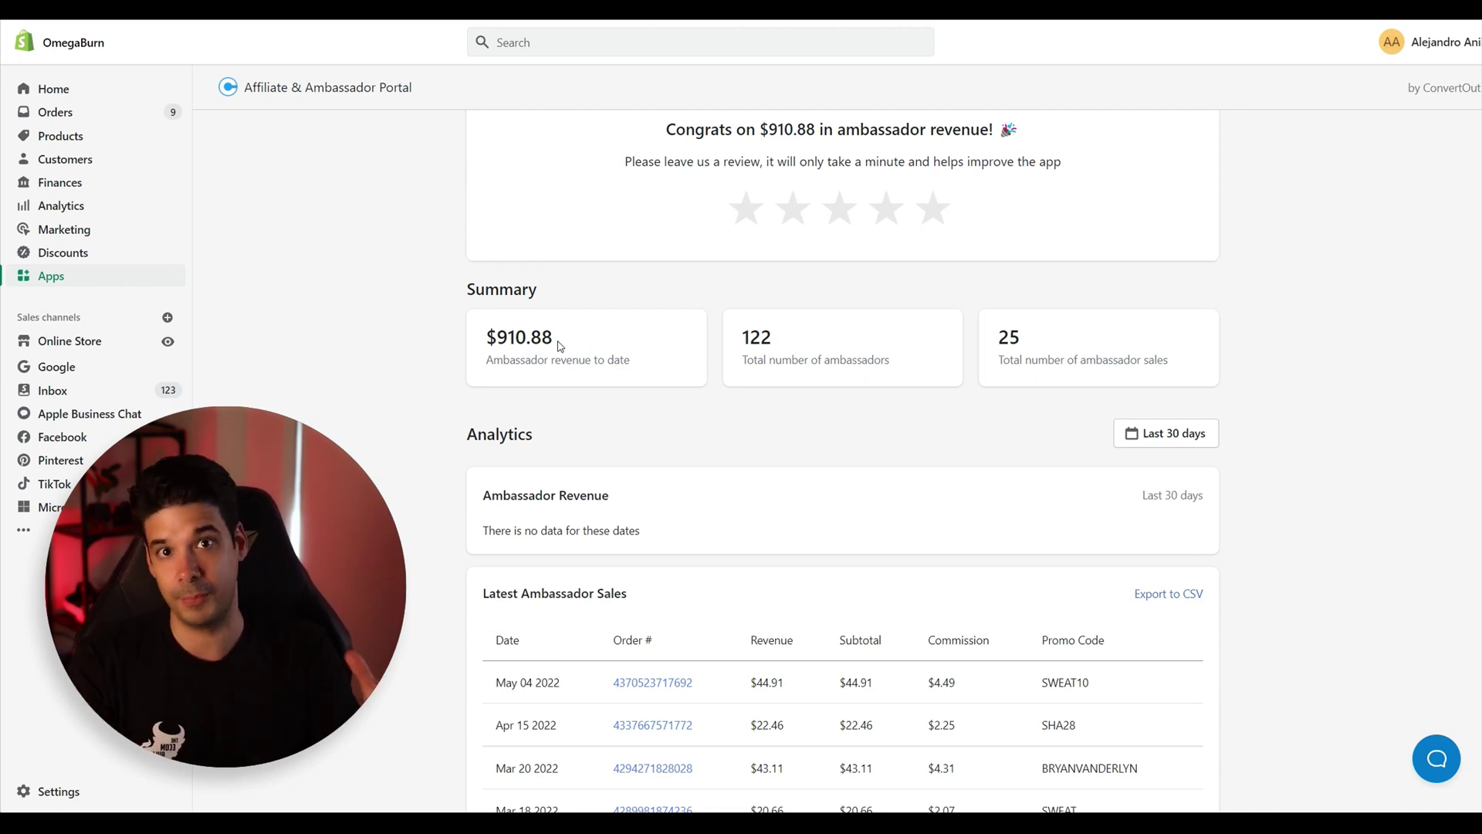
scroll(701, 462, up, 2)
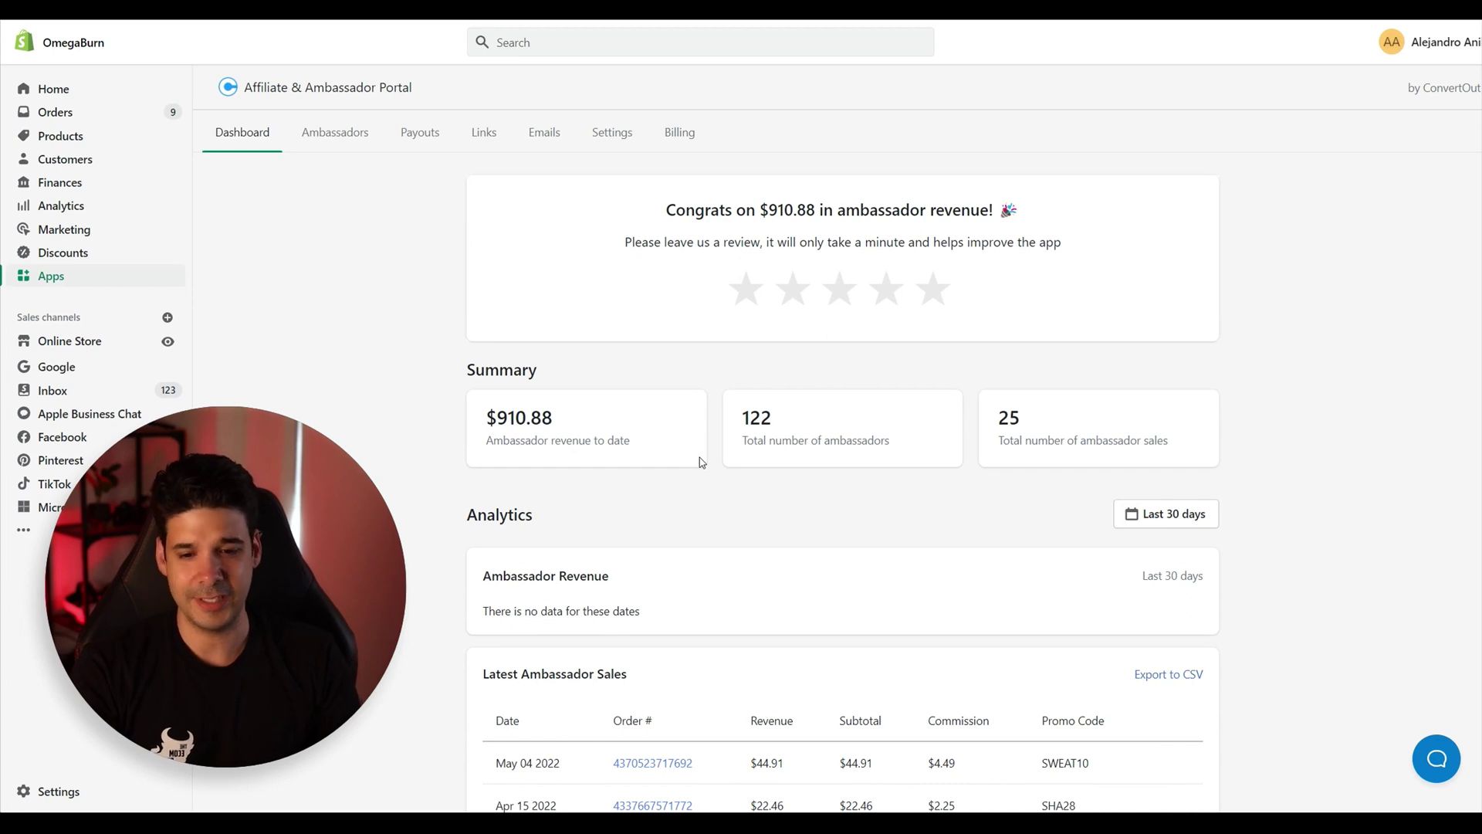